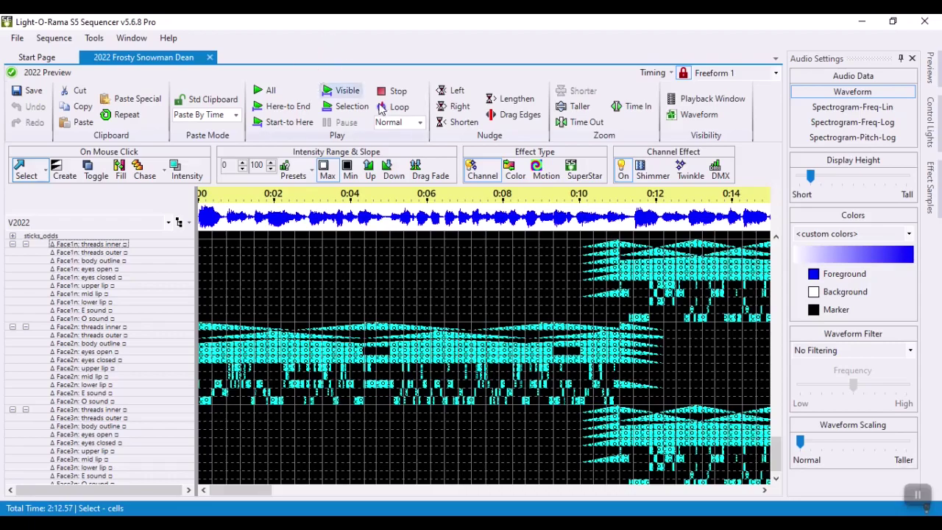
click(696, 99)
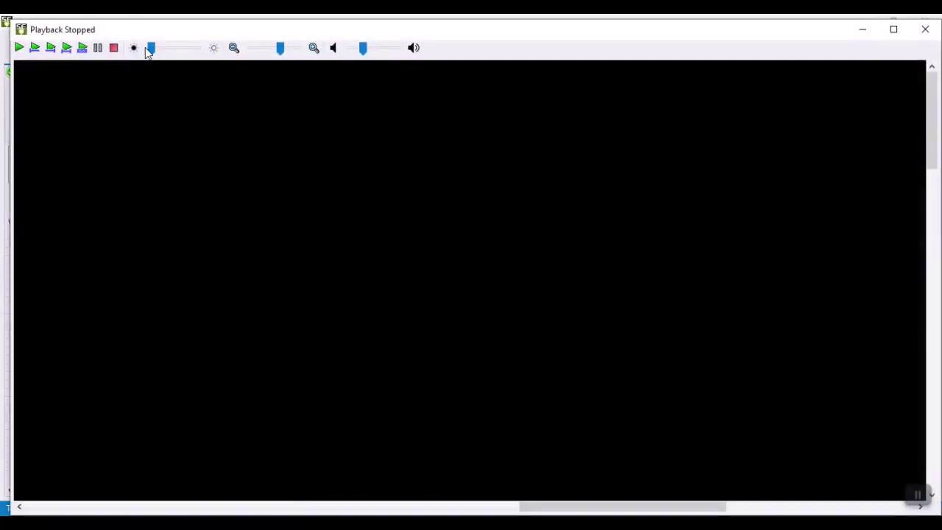
click(17, 48)
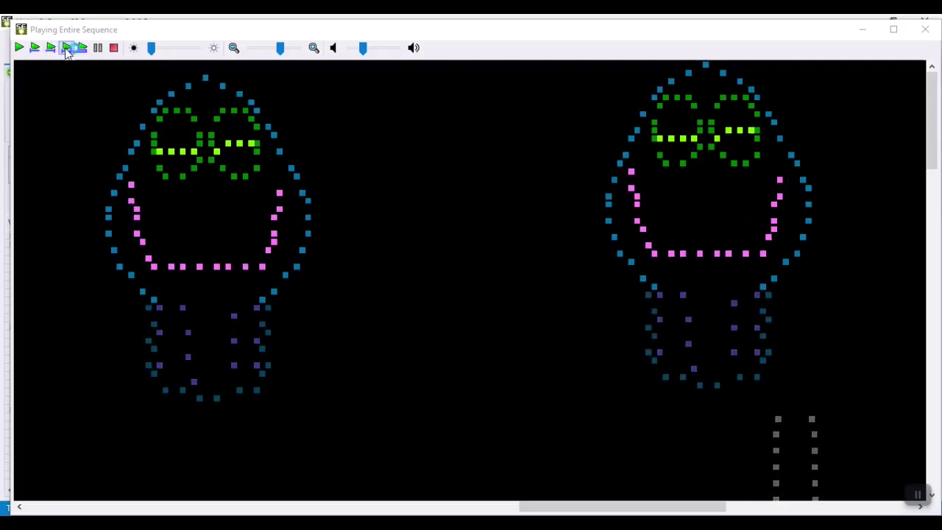
click(114, 48)
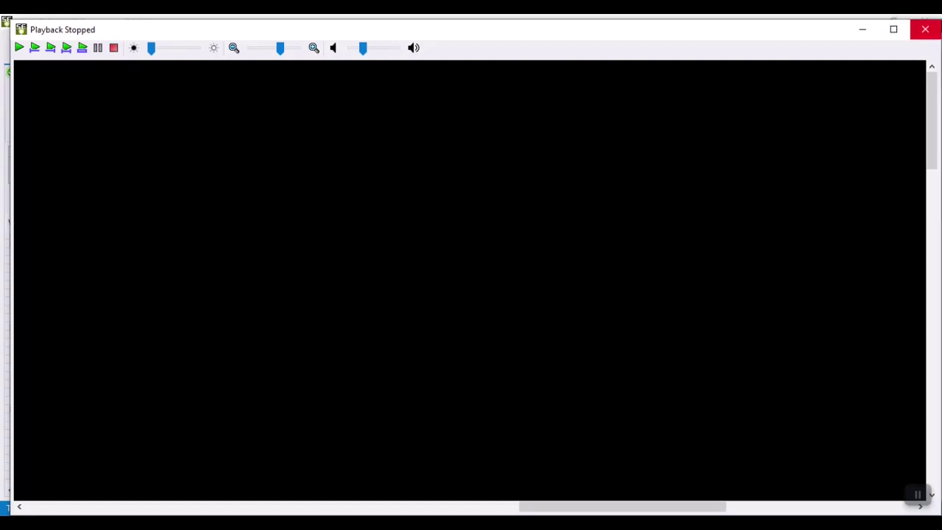
Close the Playback window and delete every effect across the full 2:12.57 timeline.
click(925, 29)
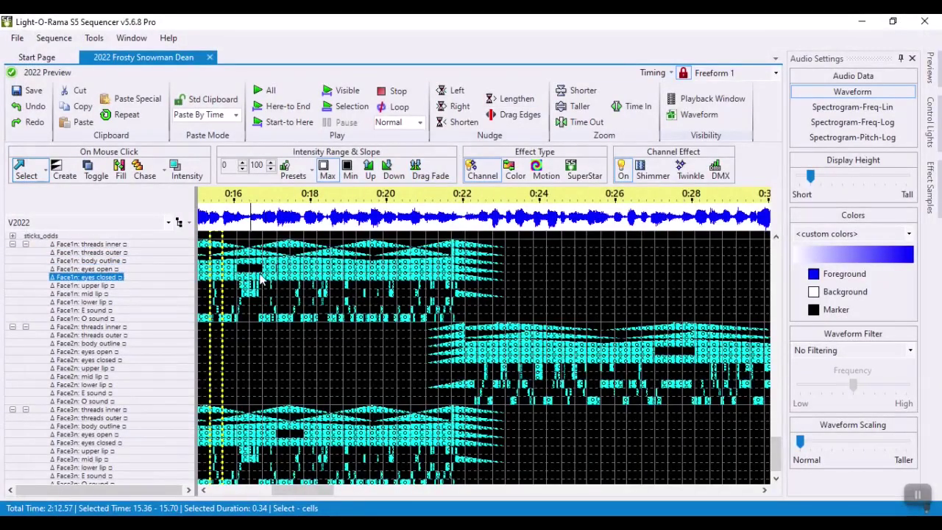
drag(293, 495, 227, 498)
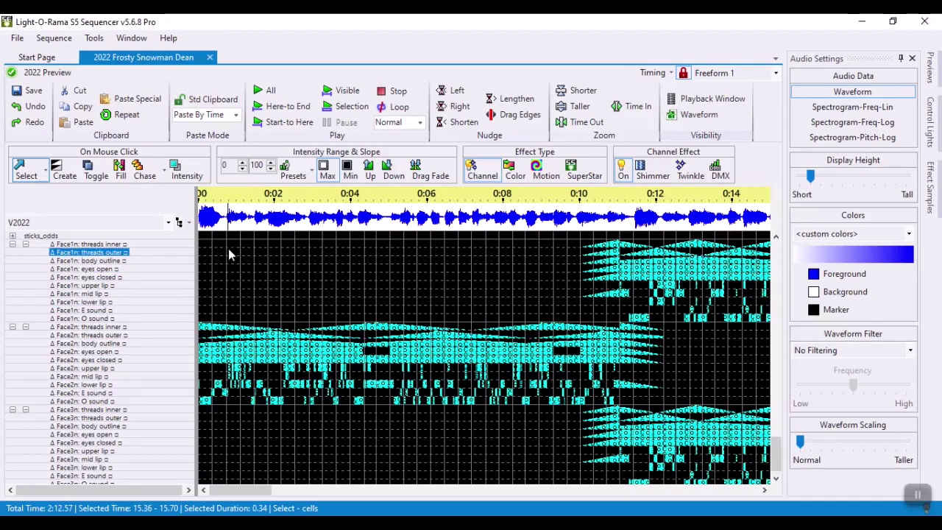
drag(231, 244, 322, 490)
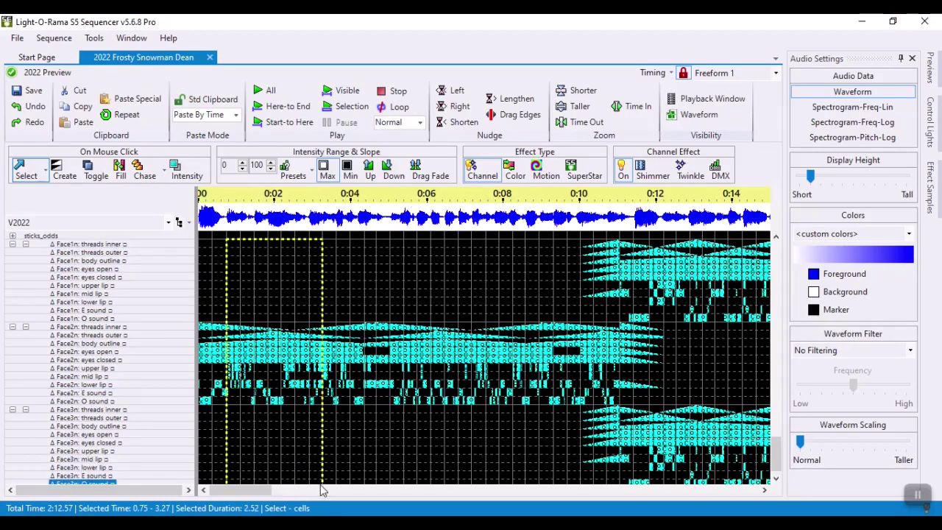
key(ctrl+a)
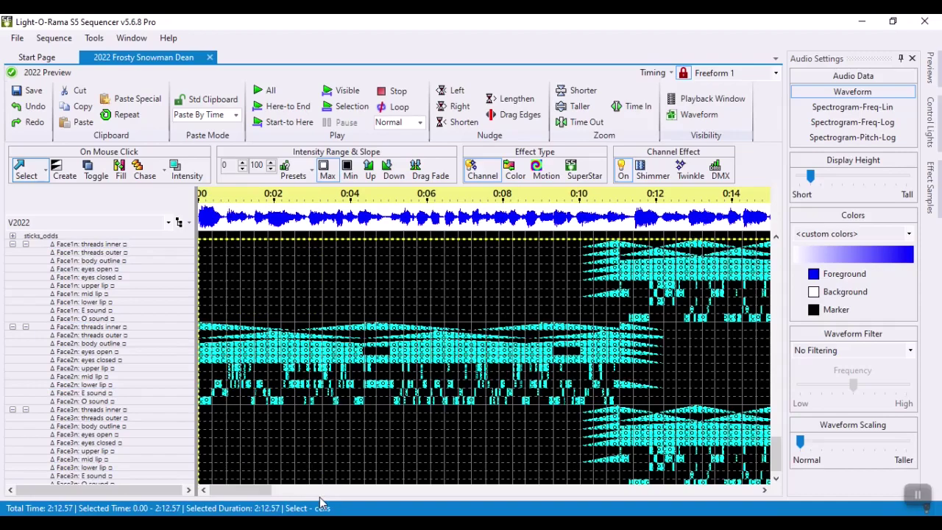
key(Delete)
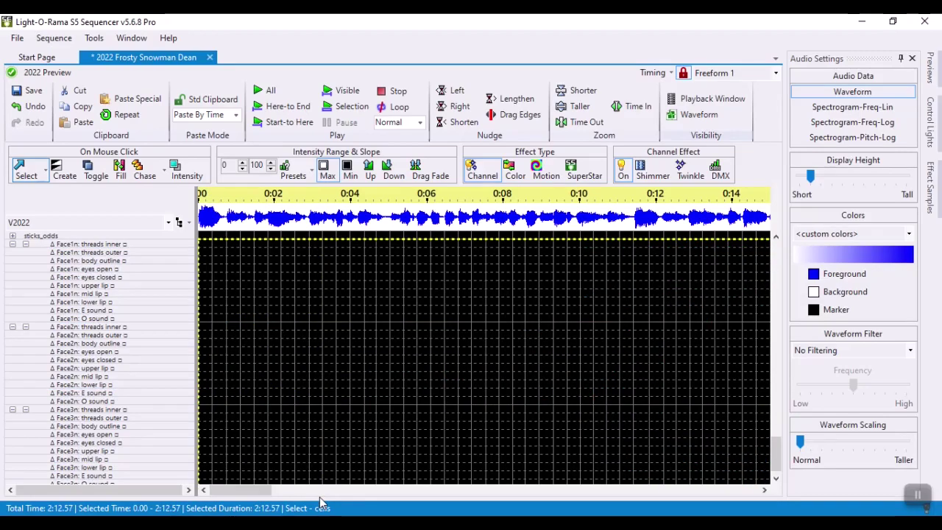
click(261, 383)
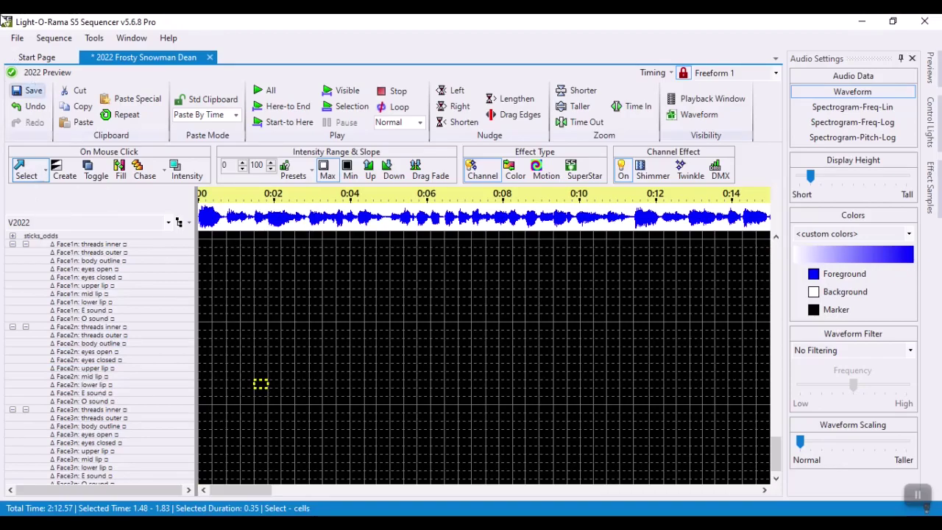
Create a new musical sequence for Dean-Martin-Frosty-The-Snowman-trim1.mp3 with the superstar gen preview.
click(15, 37)
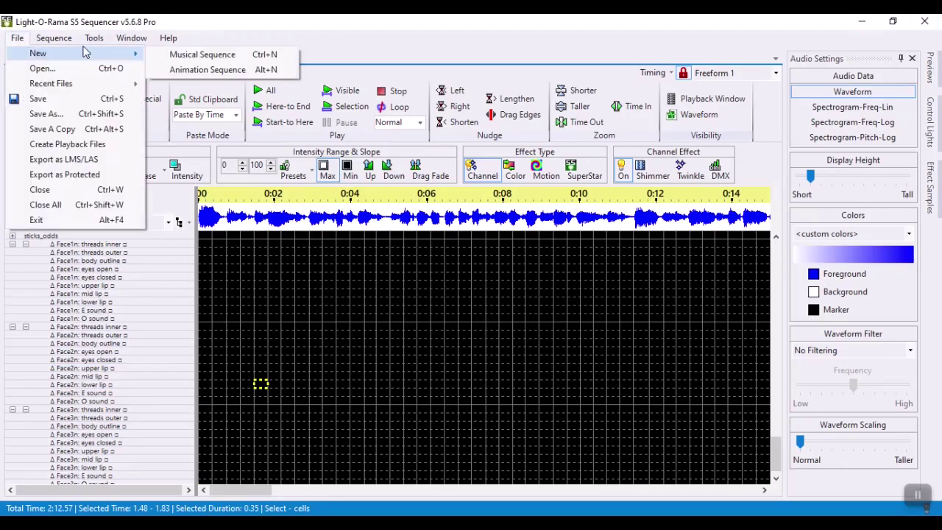
click(137, 49)
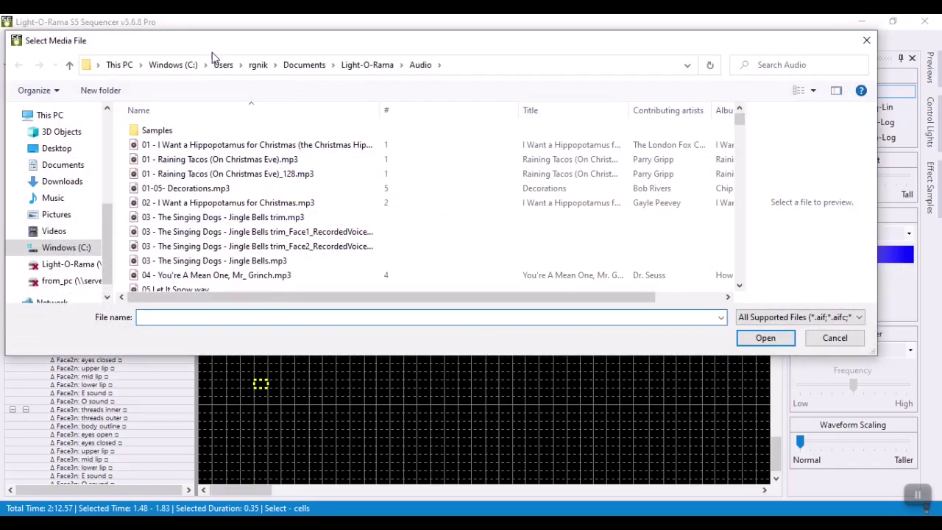
text(dea)
click(220, 370)
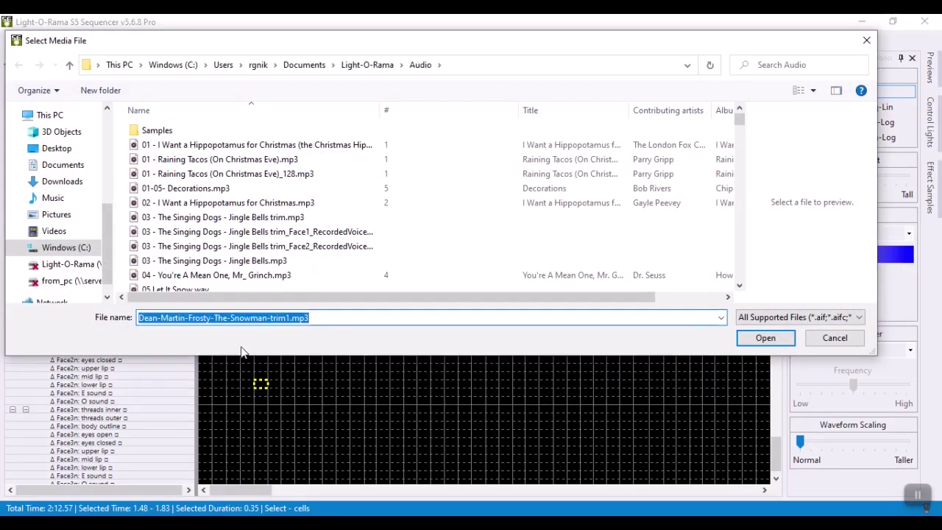
click(768, 338)
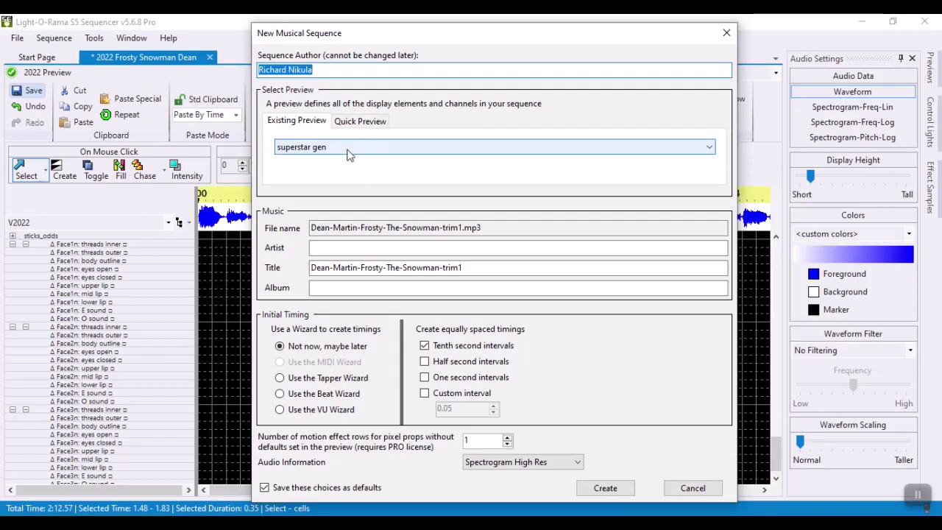
click(605, 488)
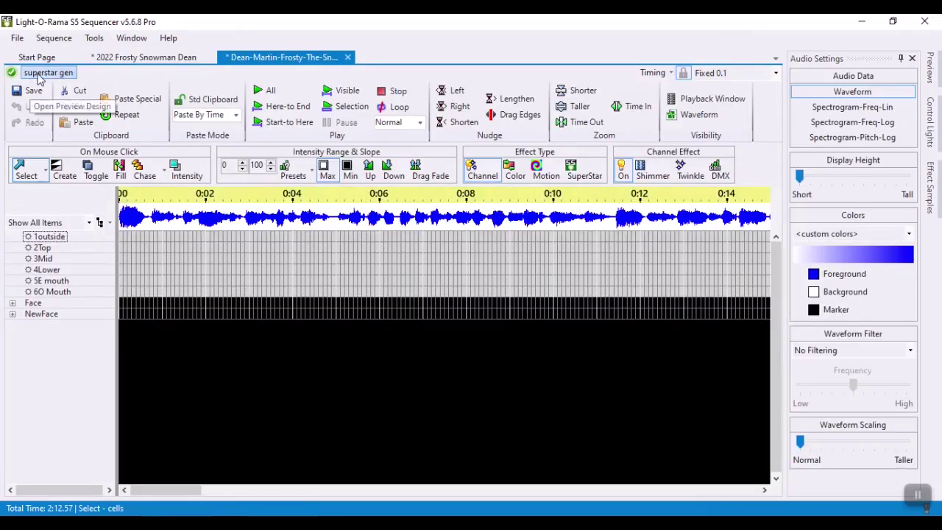
click(37, 77)
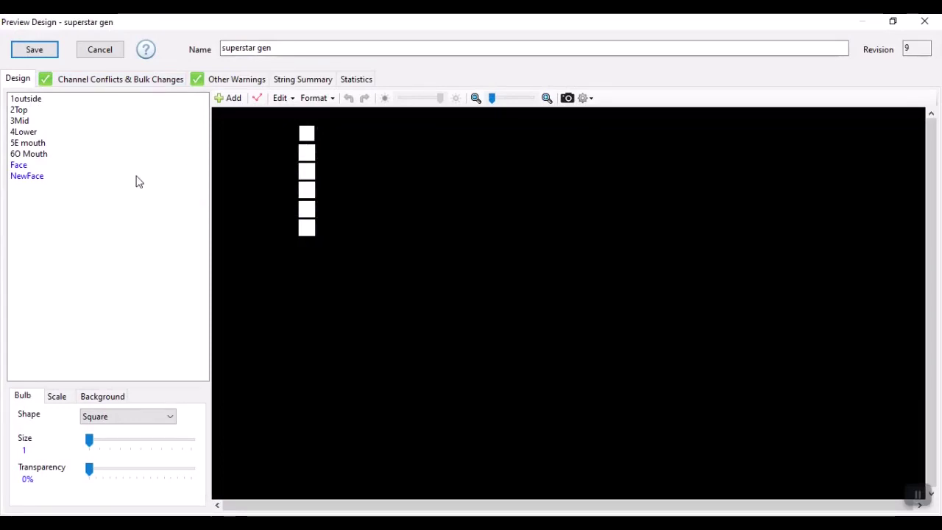
double_click(20, 165)
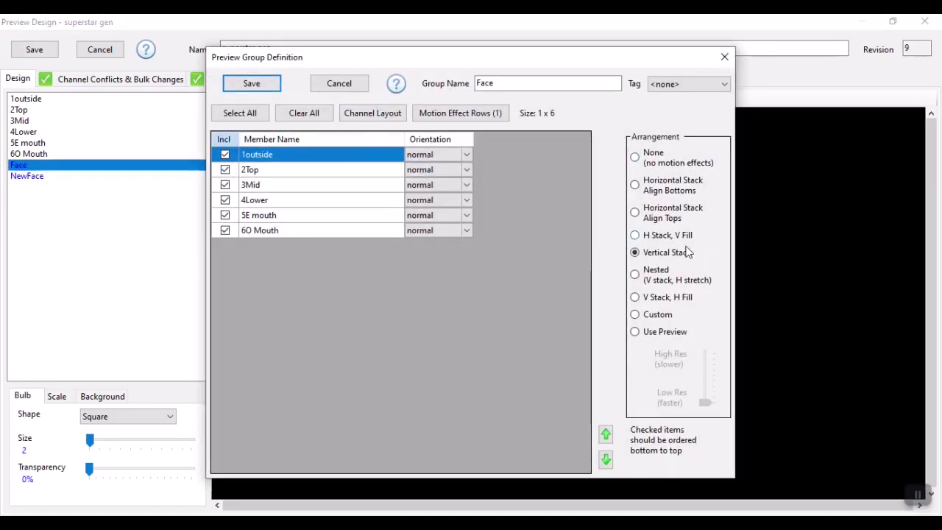
click(340, 83)
Save the new sequence as demo_pre.loredit in the _frosty_dean sequences folder.
click(103, 49)
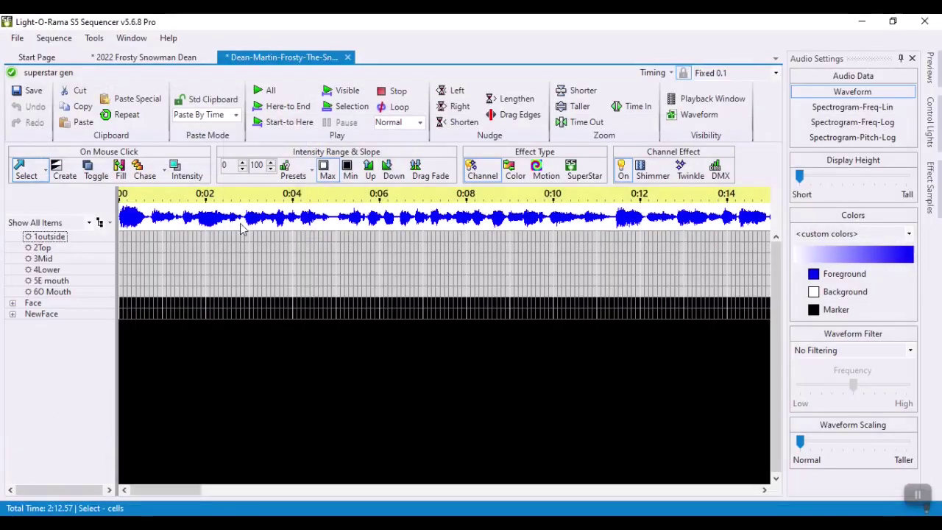
click(177, 271)
click(17, 37)
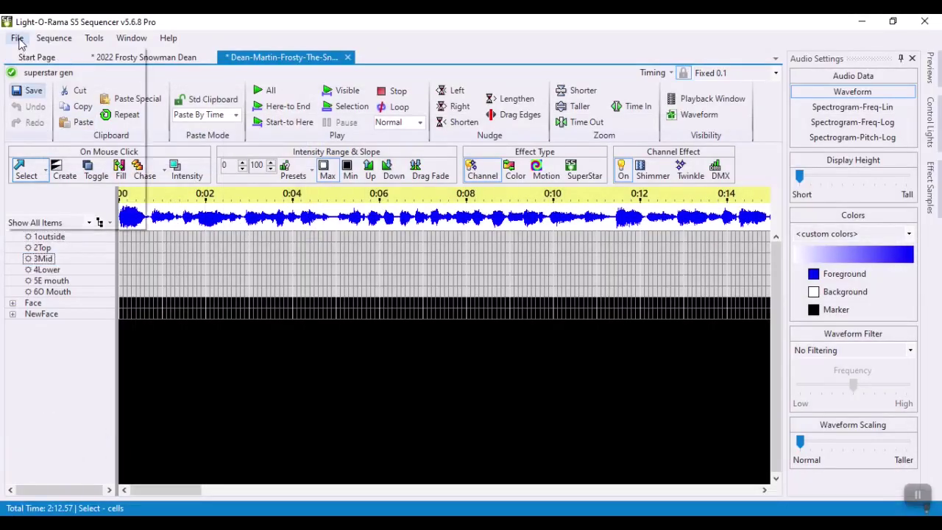
click(54, 109)
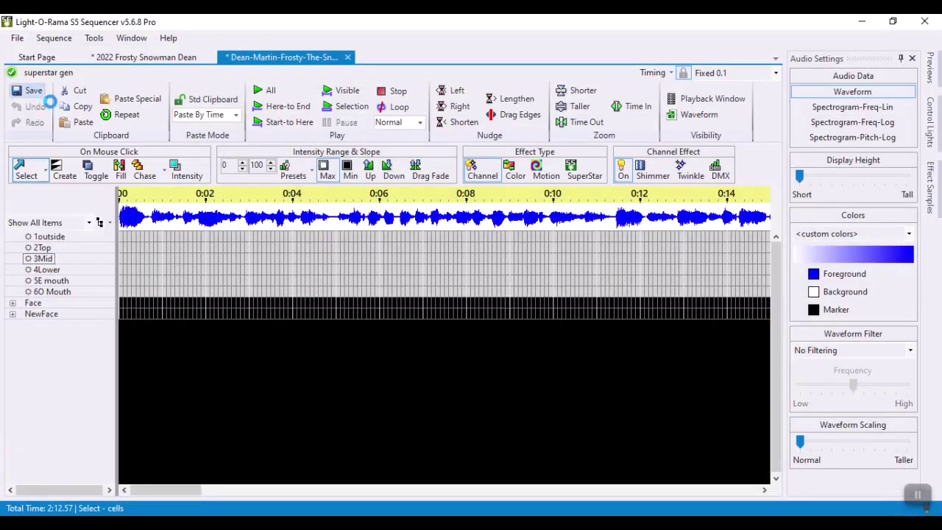
text(demo_pre)
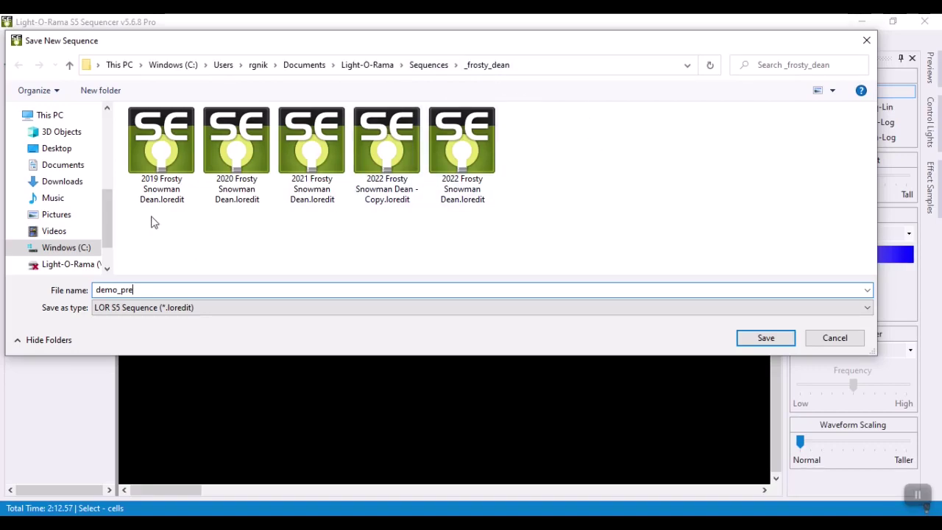
click(766, 339)
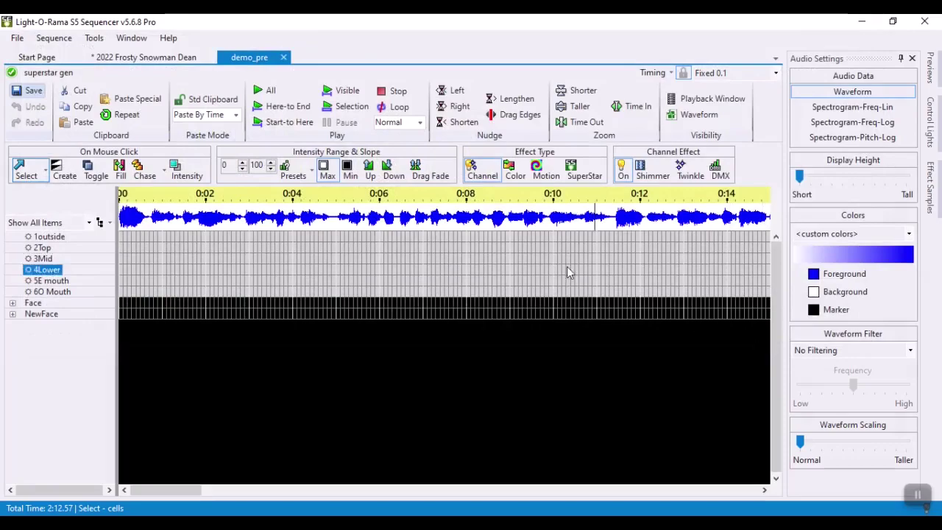
Select the entire Face row and open it in SuperStar Sequencer.
click(146, 308)
double_click(146, 308)
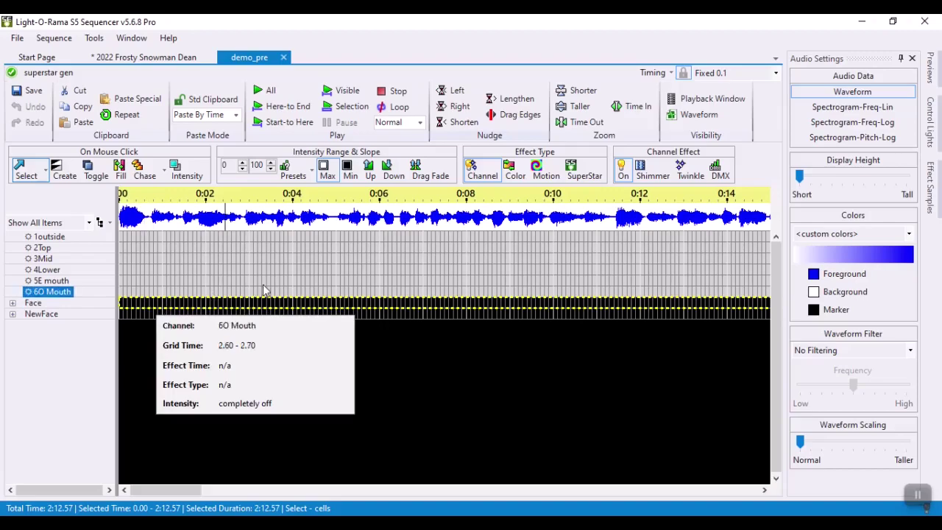
click(583, 173)
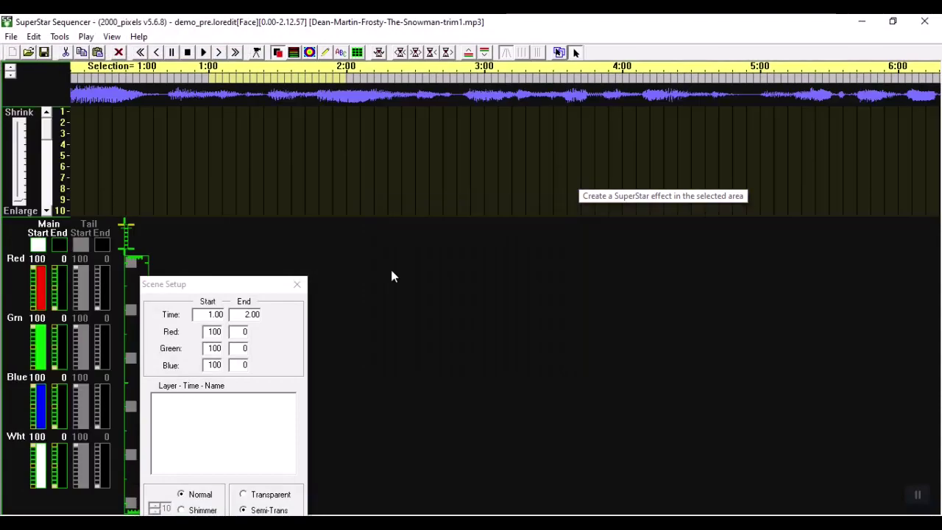
Close the Scene Setup panel and look through the File and Play menus.
click(297, 284)
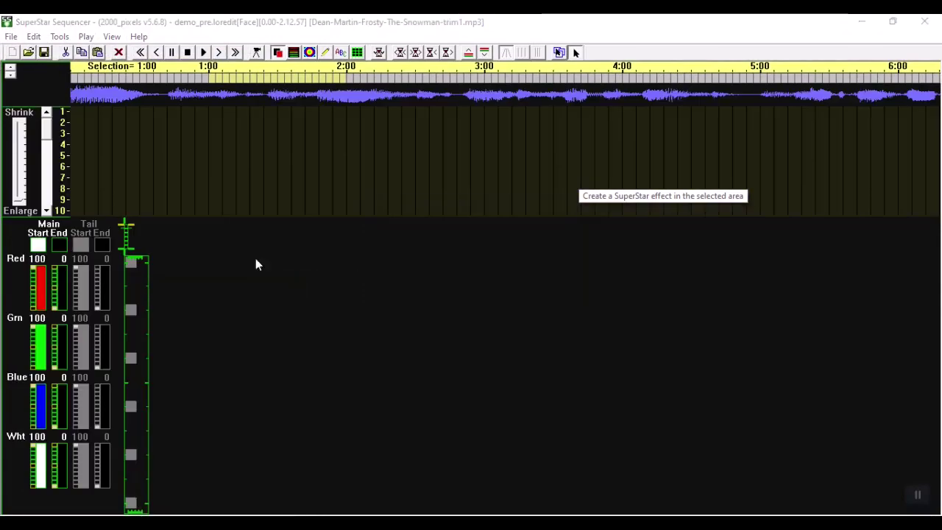
click(11, 37)
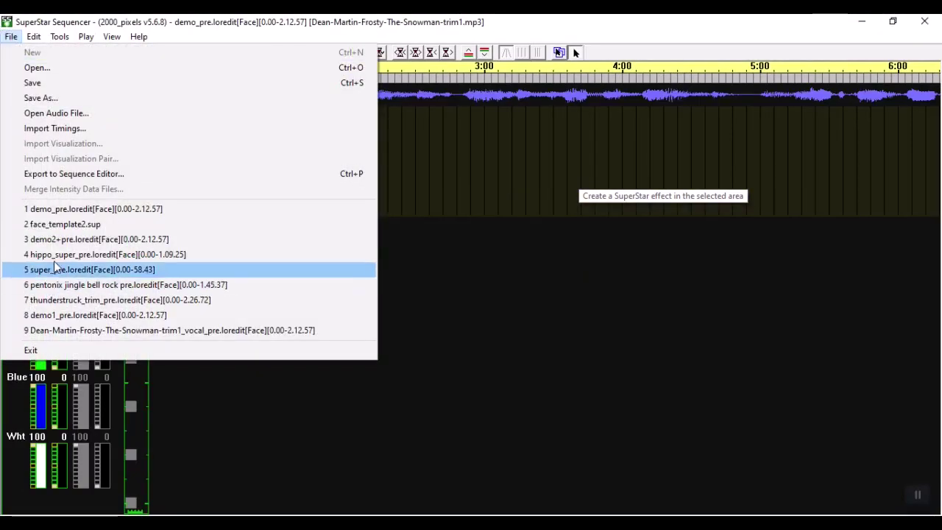
click(71, 223)
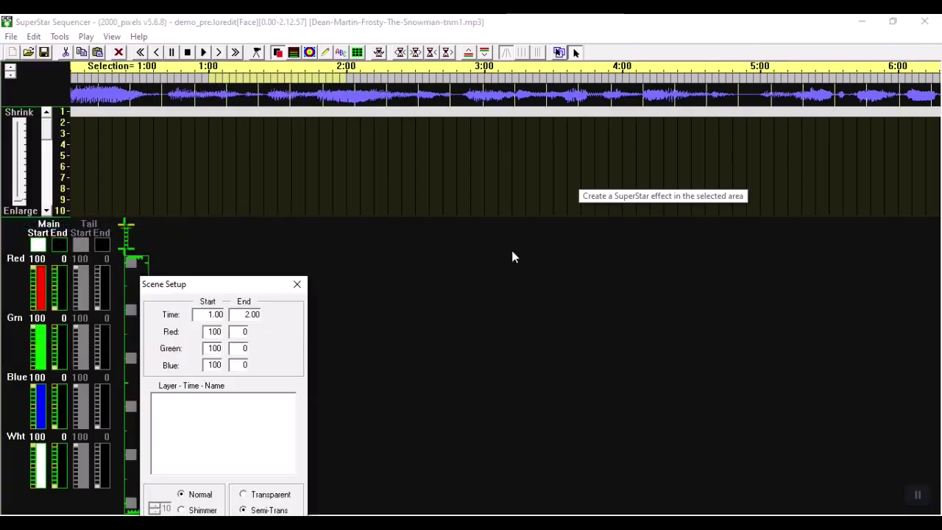
click(297, 285)
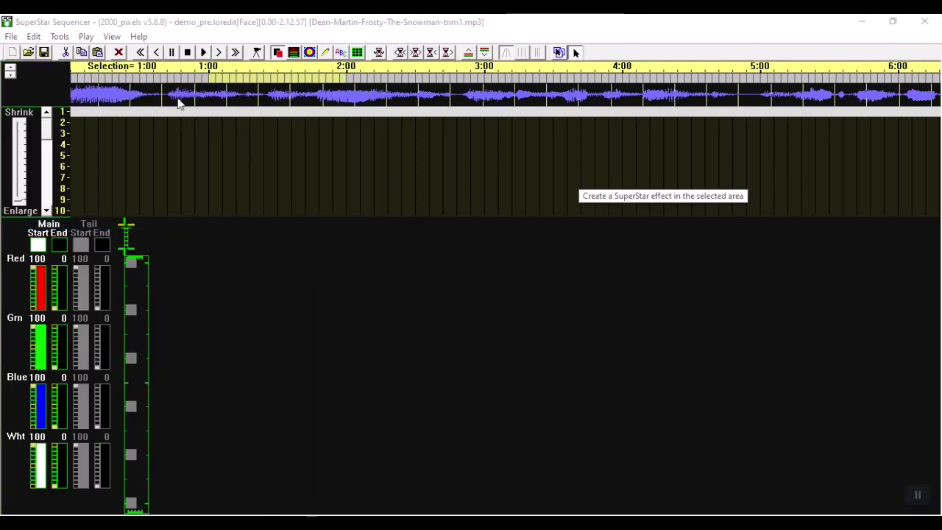
click(81, 37)
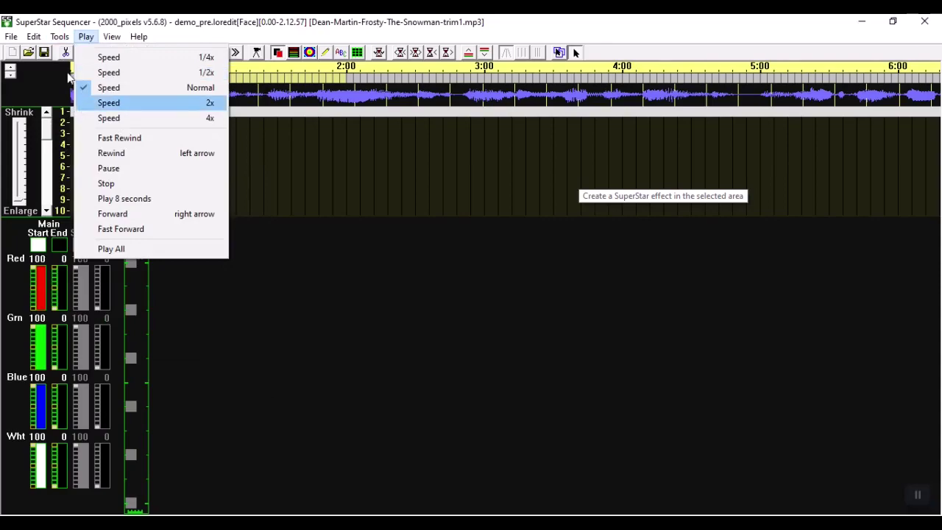
mouse_move(59, 36)
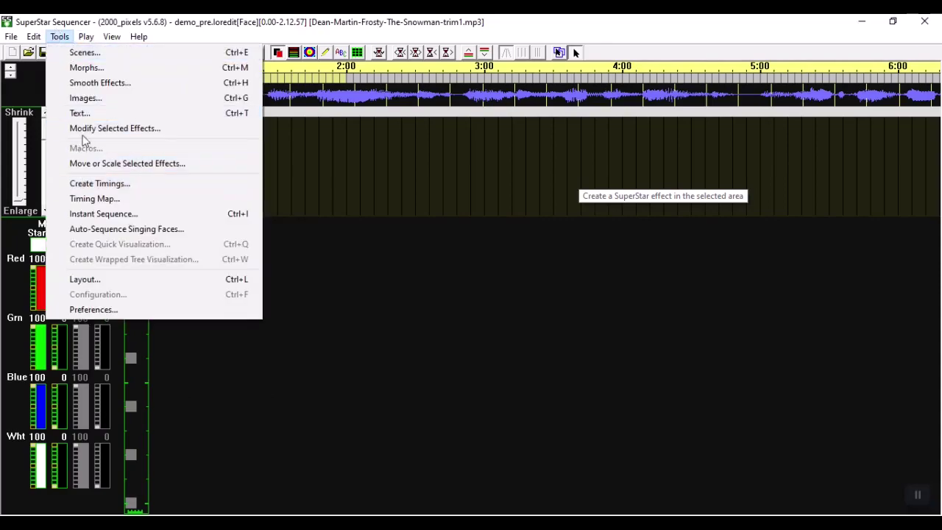
Start Auto-Sequence Singing Faces and place Image Setup and Singing Faces side by side.
click(96, 234)
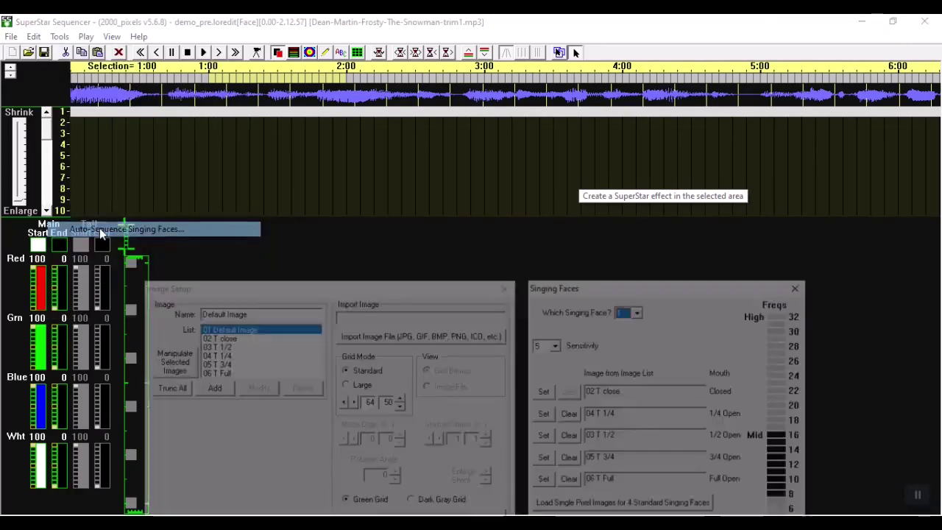
drag(304, 290, 358, 163)
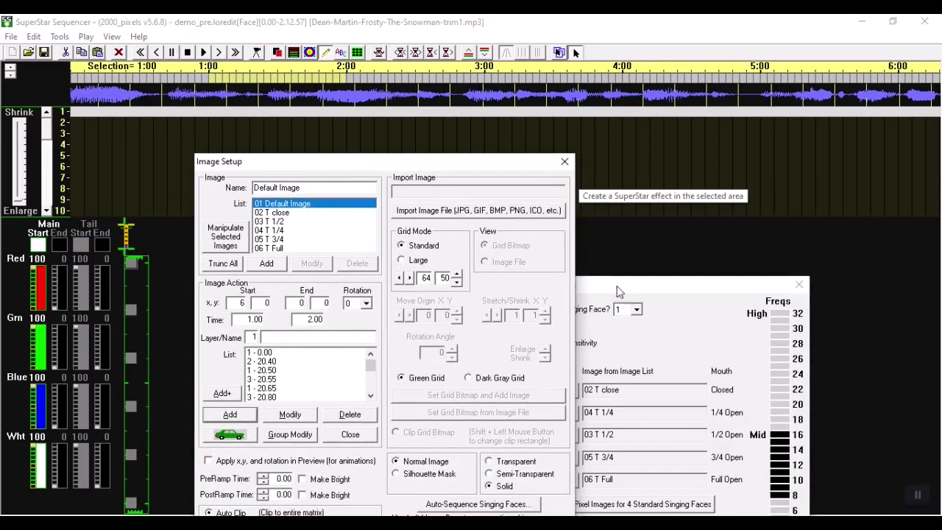
drag(630, 294, 694, 166)
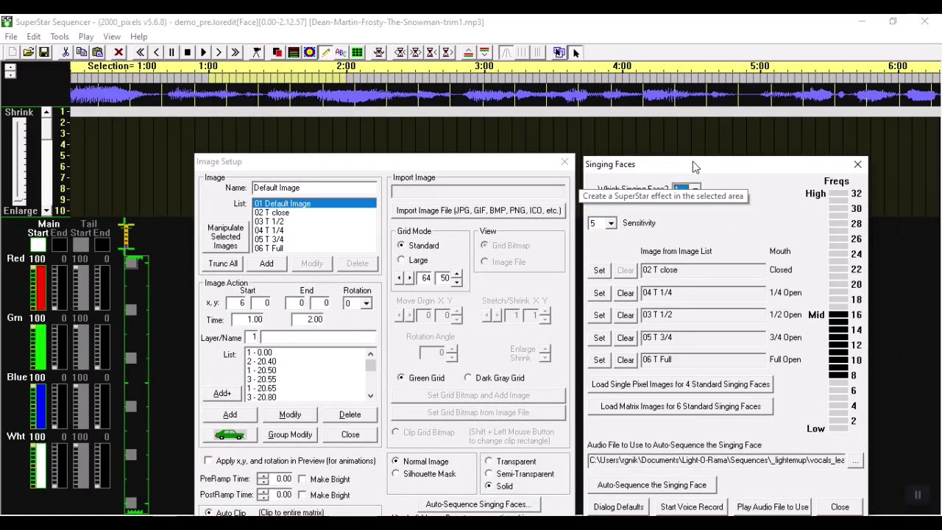
click(278, 214)
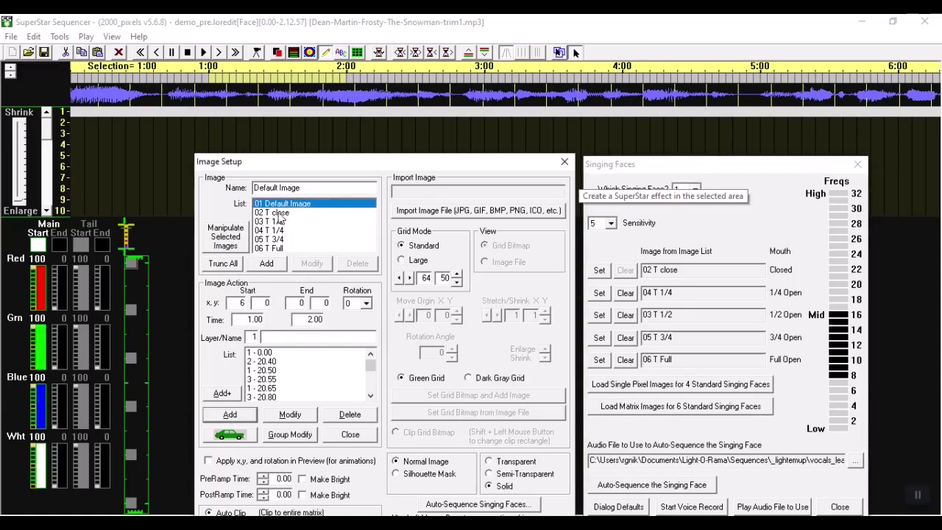
Review the mouth images 02 T close, T 1/2, T 1/4, T 3/4 and 06 T Full.
click(278, 212)
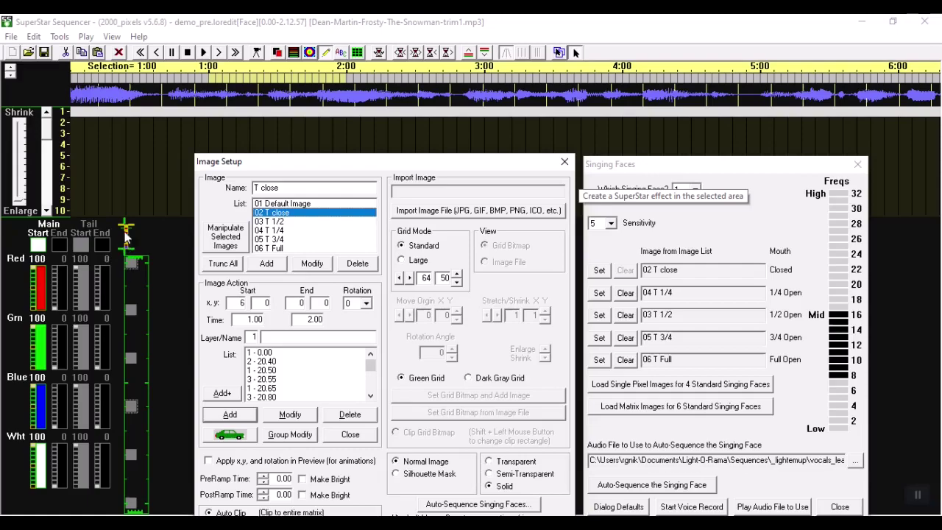
click(286, 223)
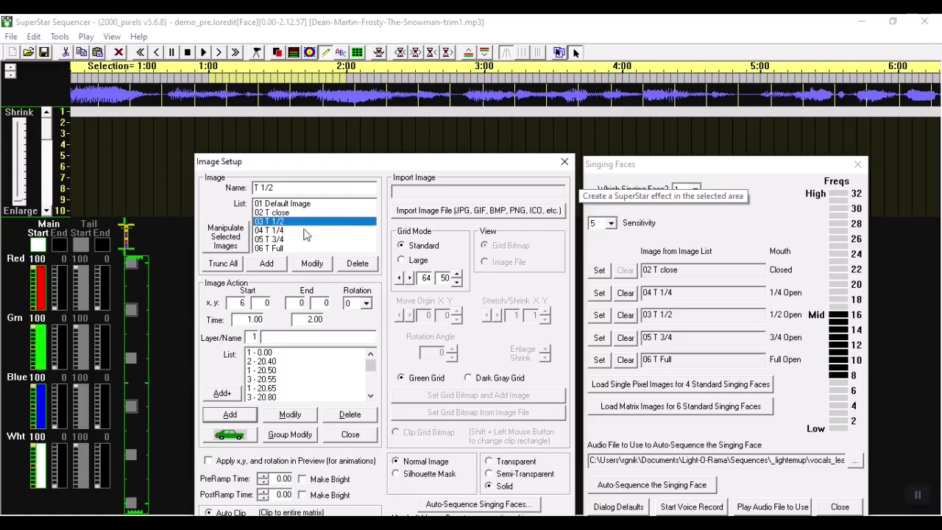
click(287, 230)
click(287, 239)
click(287, 248)
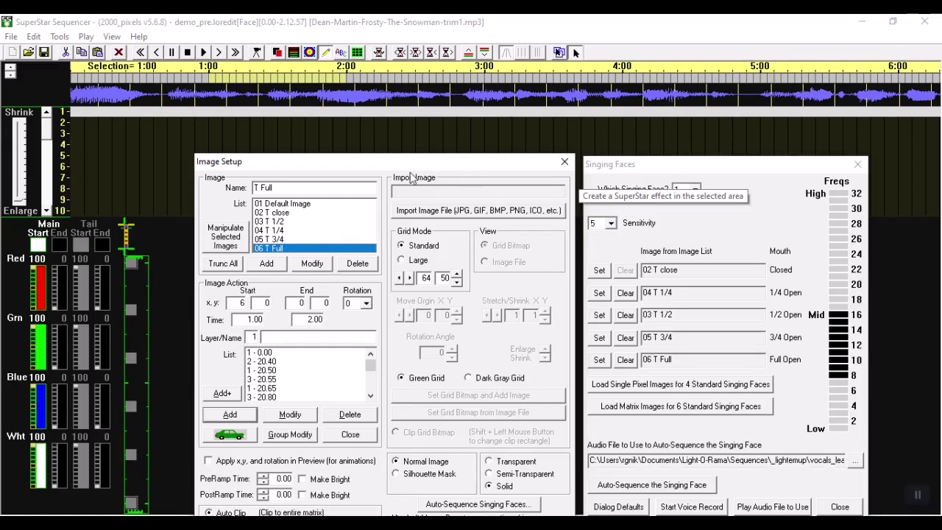
drag(354, 166, 342, 134)
Assign vocals_dean.wav from the _frosty_dean folder as the singing face audio.
click(855, 460)
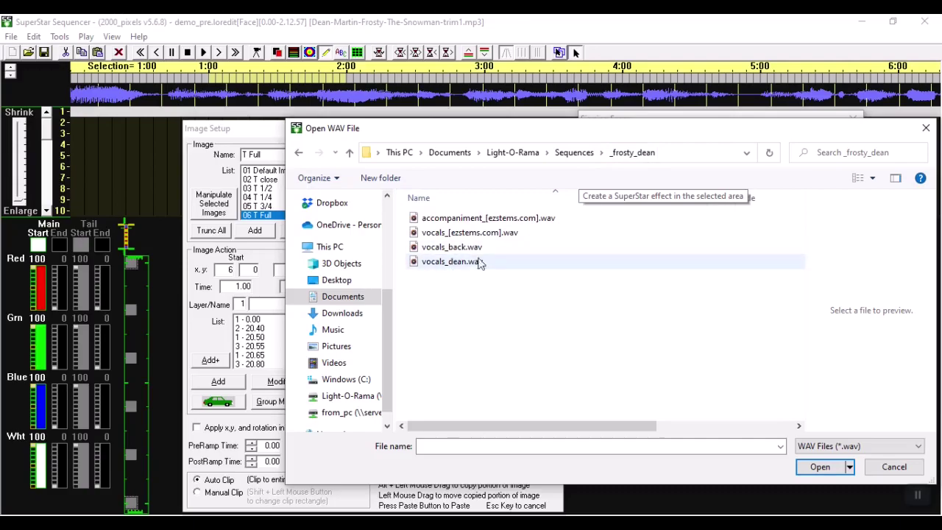
double_click(451, 264)
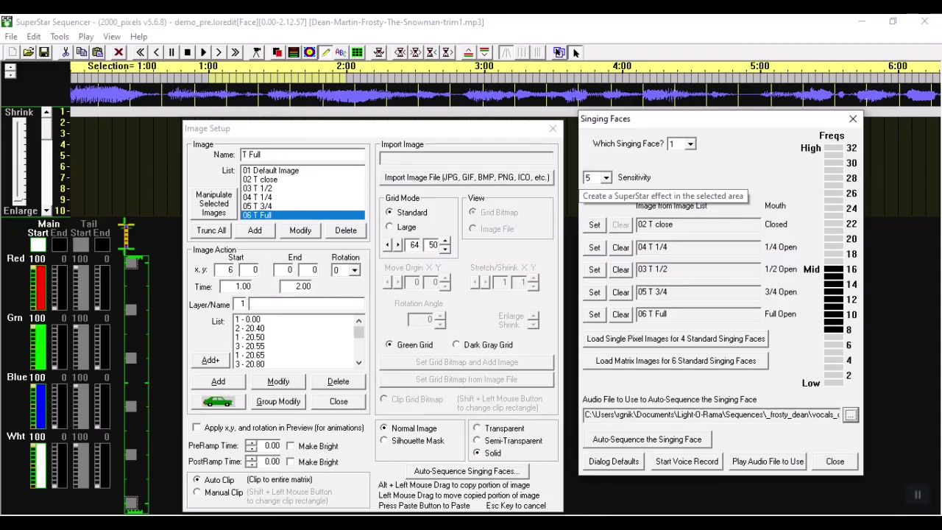
In WavePad, play the vocals_dean lead vocal track from the start.
key(alt+Tab)
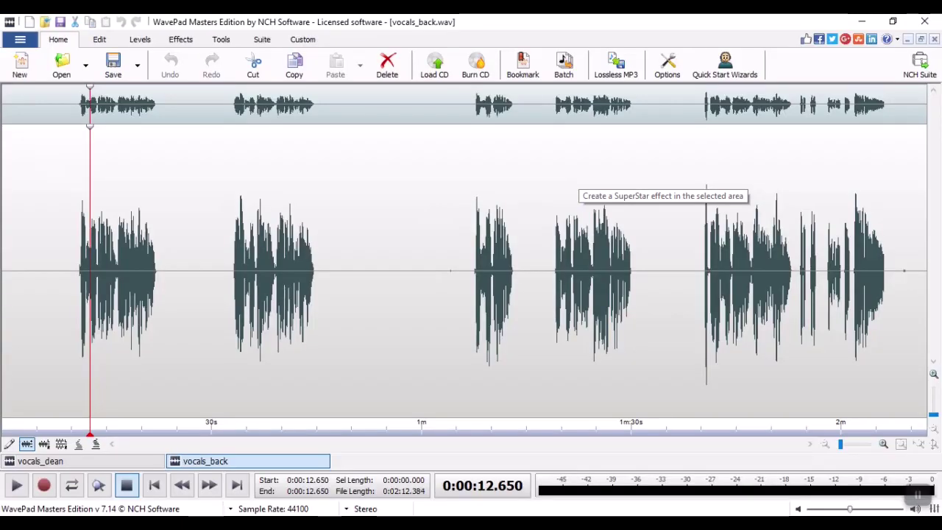
click(68, 459)
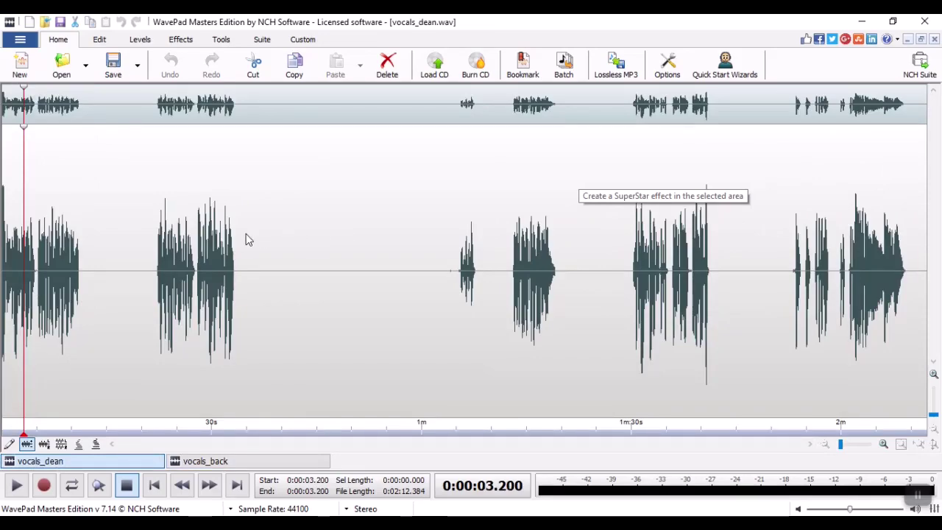
click(4, 382)
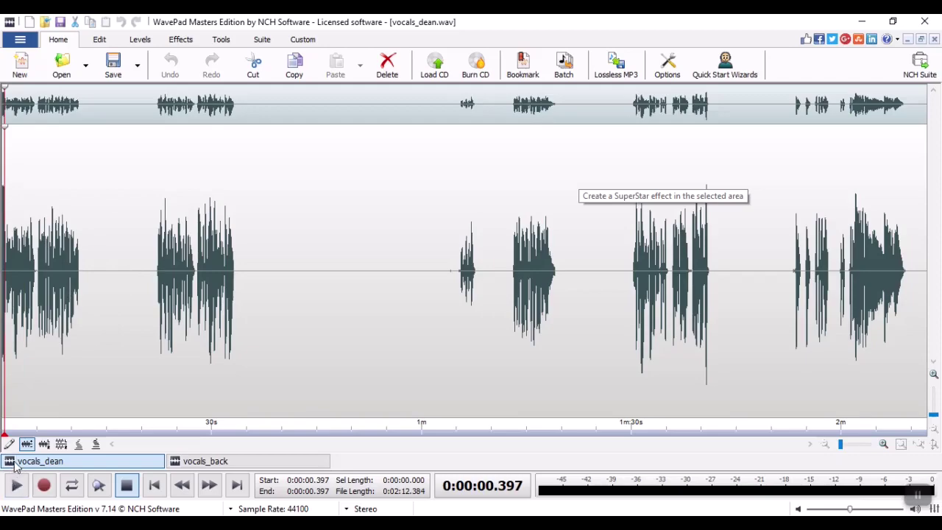
click(16, 483)
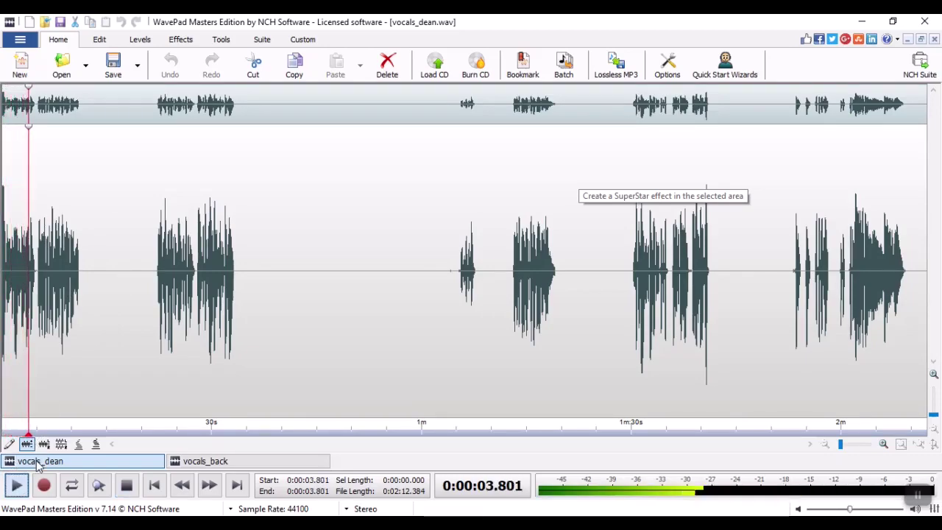
Play the vocals_back track from about 7.6 seconds, then stop playback.
click(206, 459)
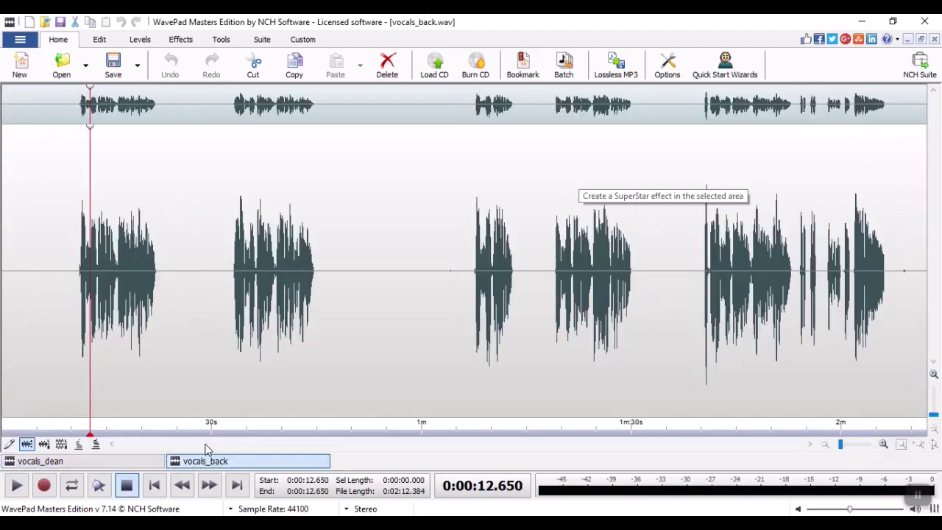
click(54, 364)
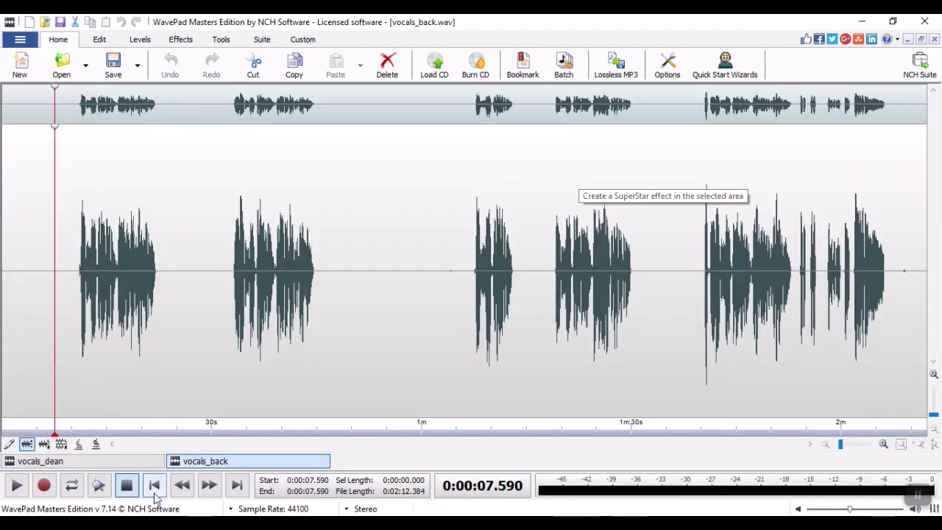
key(space)
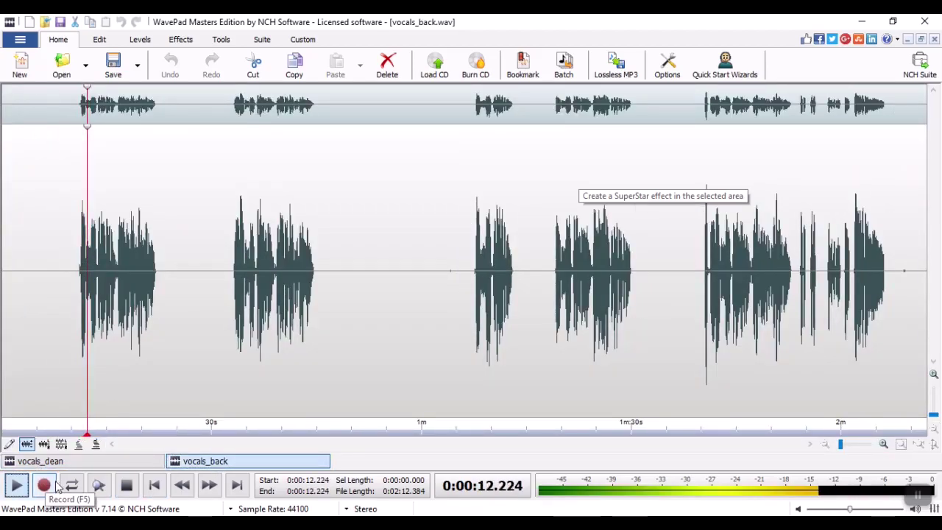
click(127, 486)
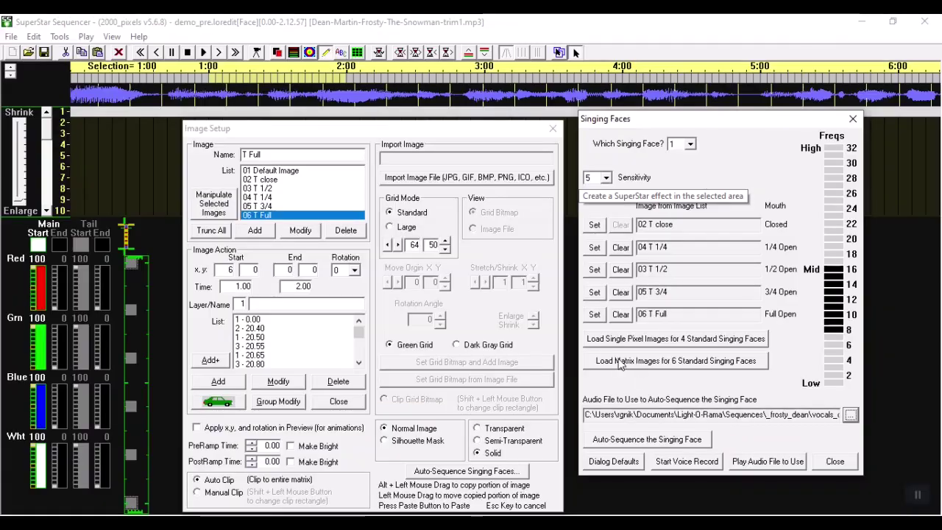
Auto-sequence the singing face at sensitivity 8 and check the timeline through the song's end.
click(606, 178)
click(600, 254)
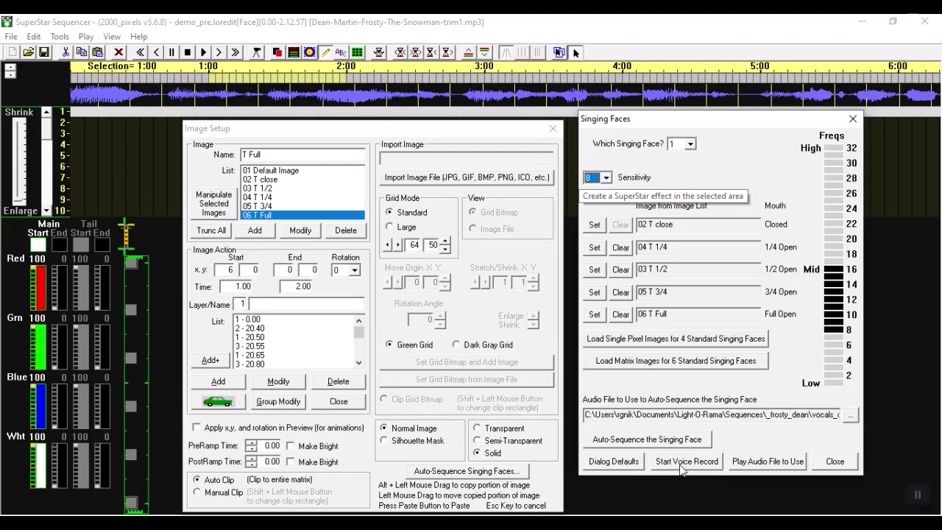
click(653, 440)
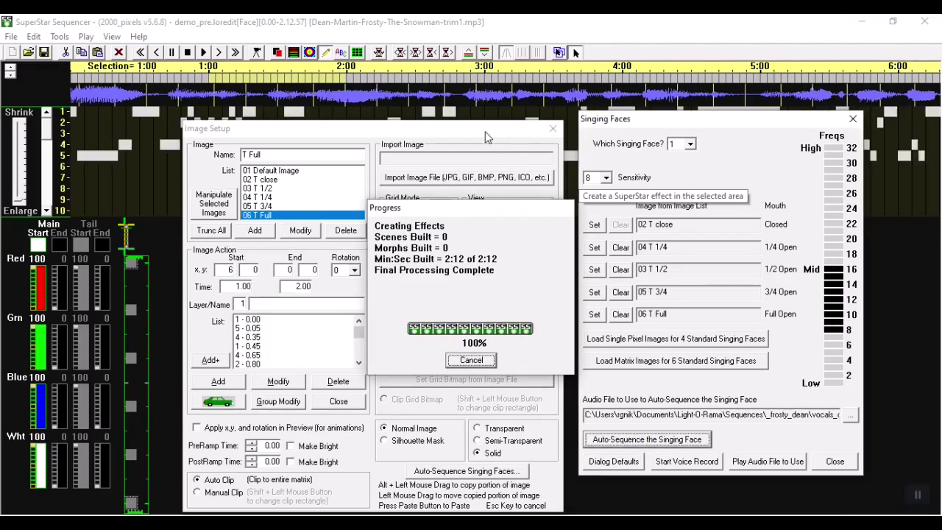
drag(486, 137, 463, 228)
drag(690, 125, 682, 224)
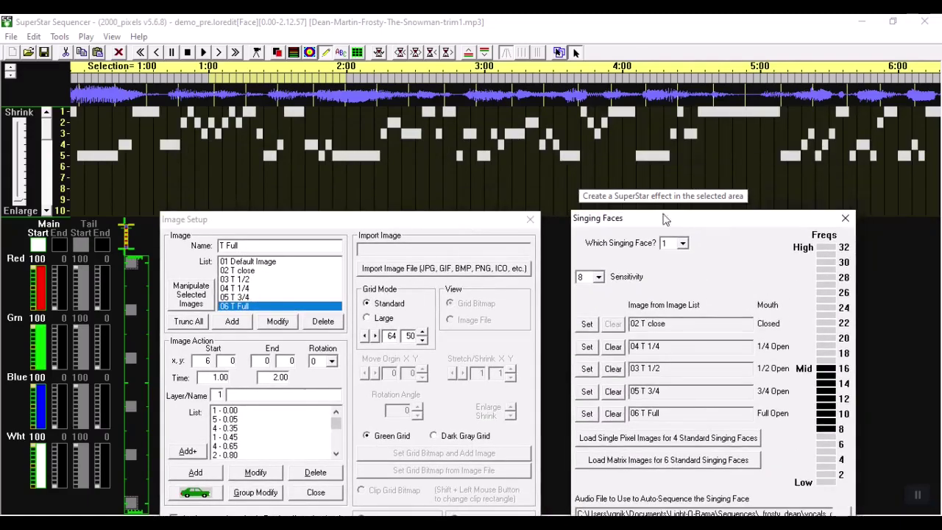
click(234, 54)
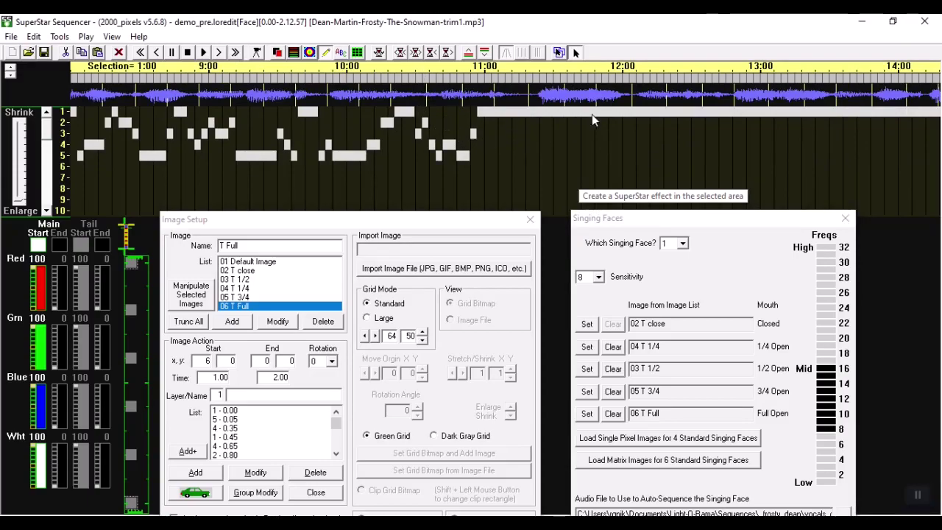
Export the face sequence in legacy format as demo_pre.loredit[Face][0.00-2.12.57].lms.
click(11, 37)
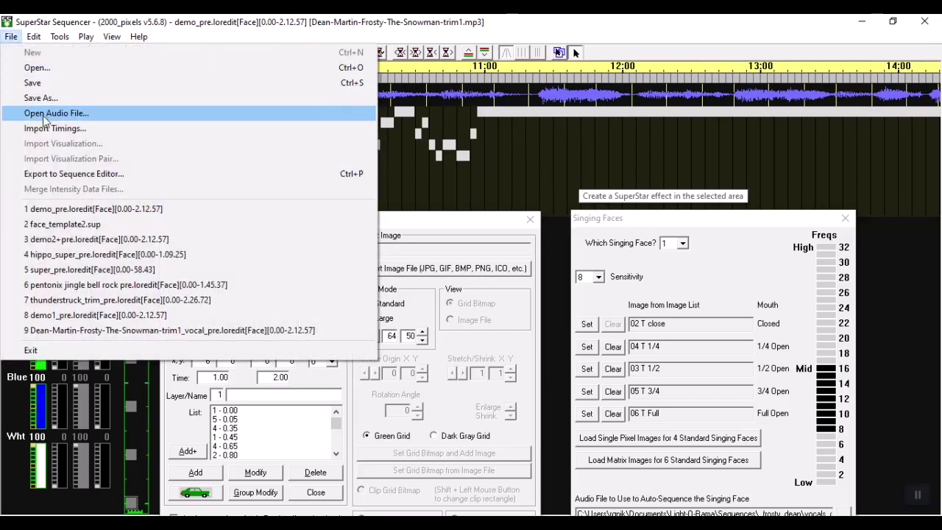
click(50, 173)
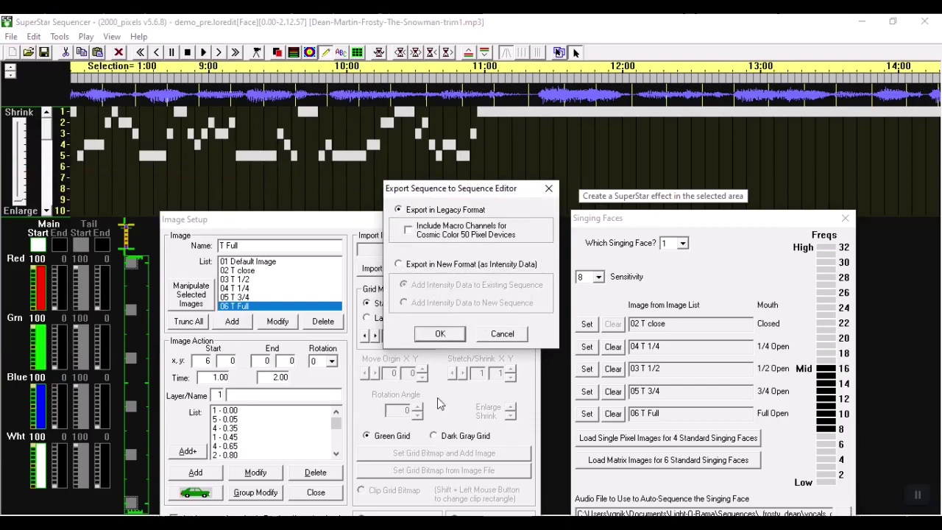
click(441, 334)
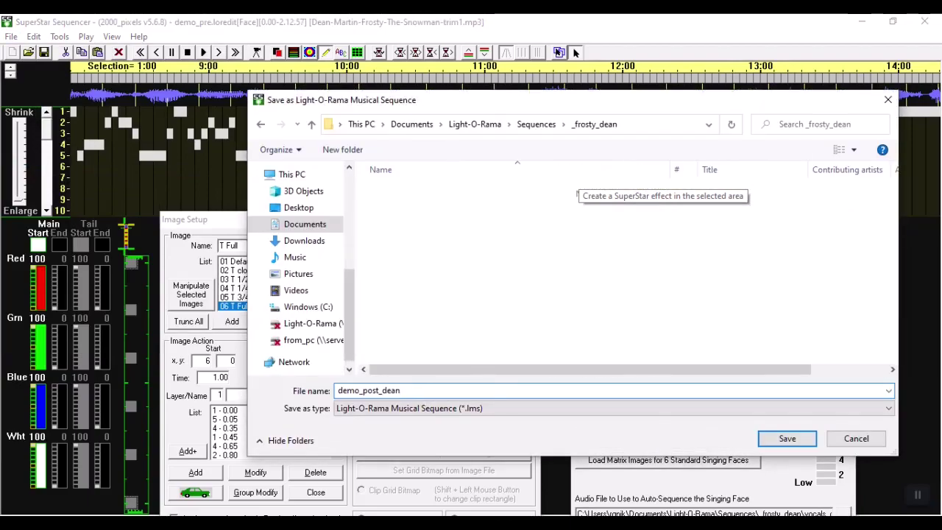
key(Return)
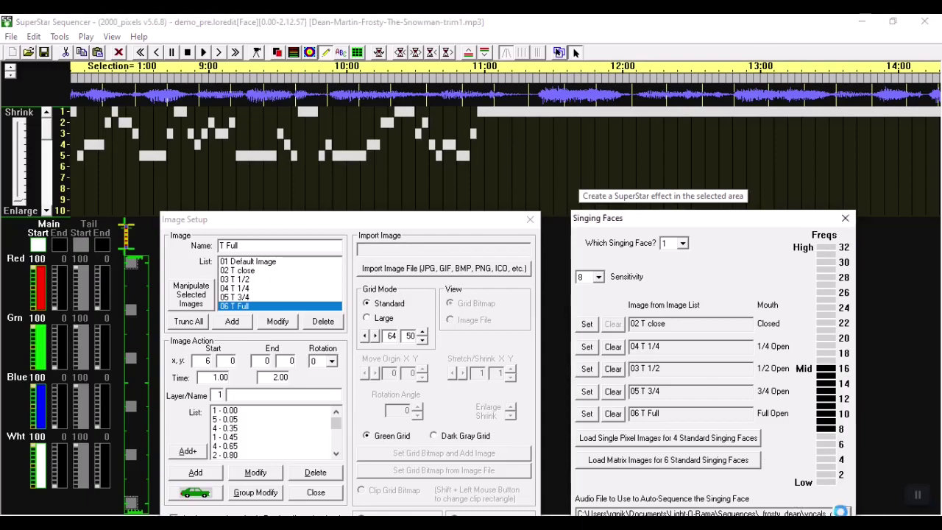
Switch the face audio to vocals_back.wav and auto-sequence the singing face again.
click(840, 511)
double_click(452, 273)
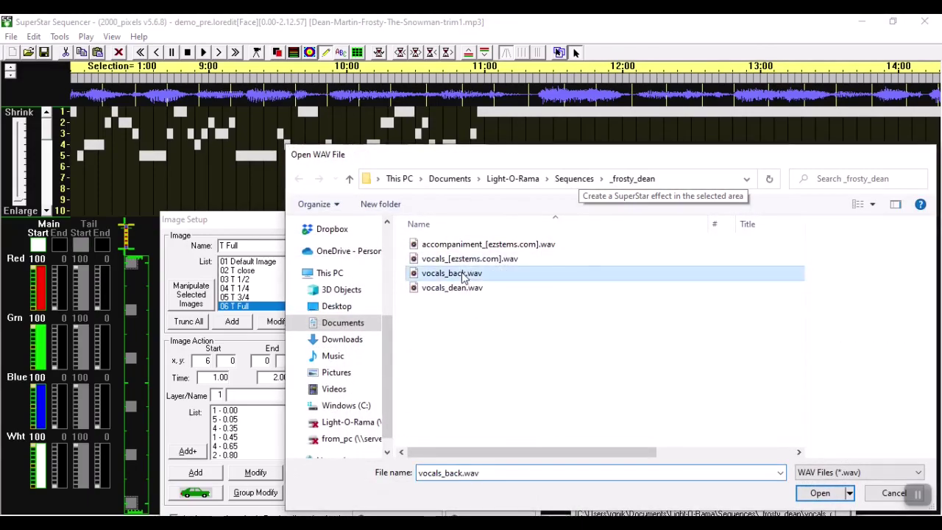
drag(667, 219, 667, 175)
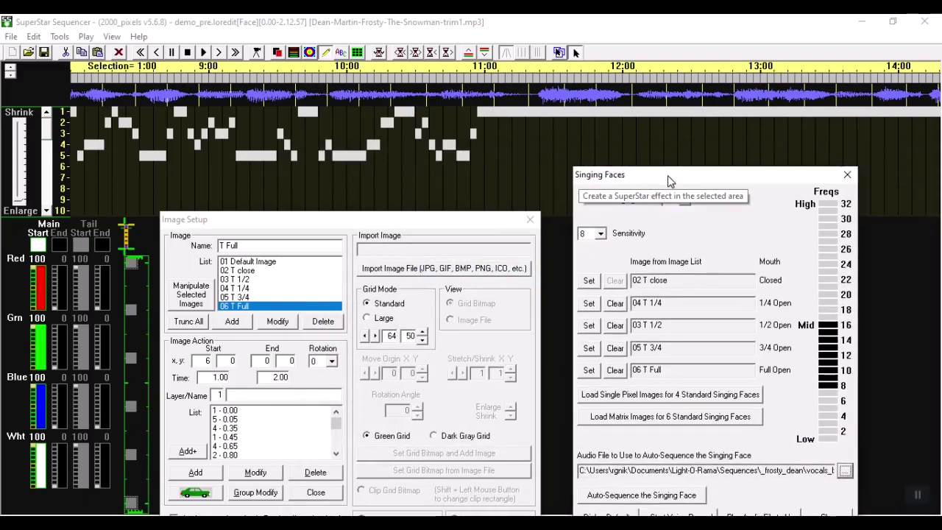
click(648, 496)
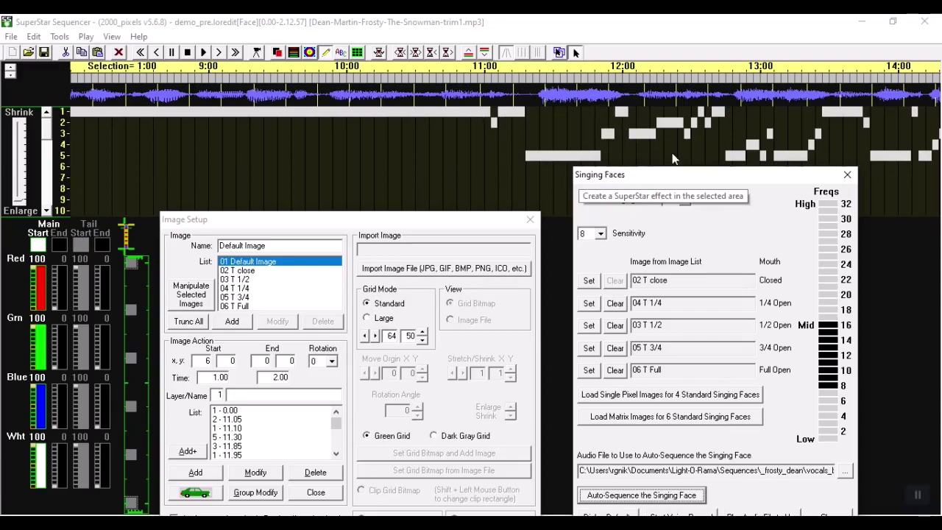
Export the face sequence as demo_post_back.lms and close SuperStar, saving changes to demo_pre.
click(10, 36)
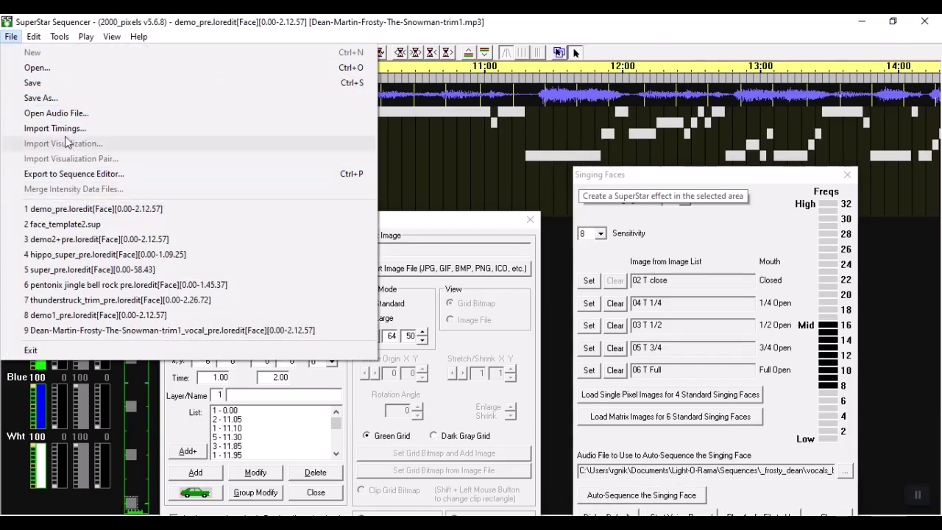
click(65, 175)
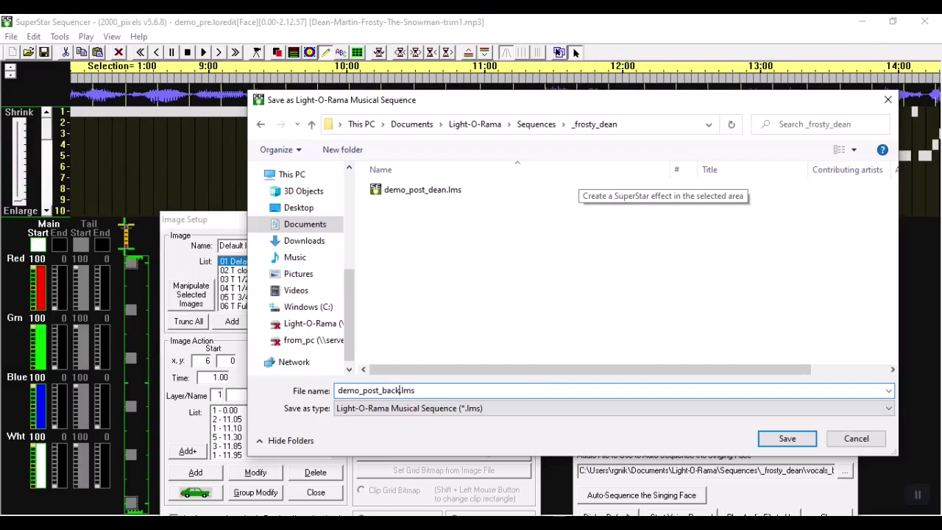
key(Return)
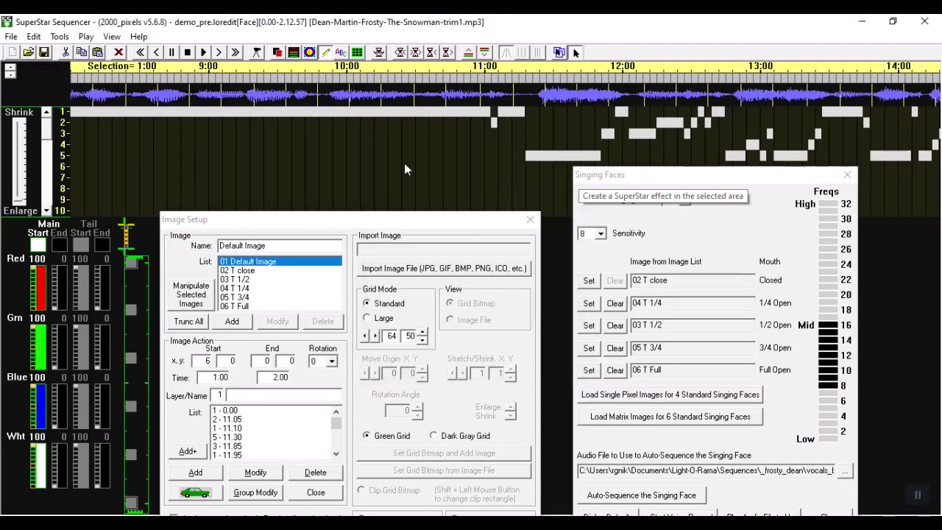
click(924, 23)
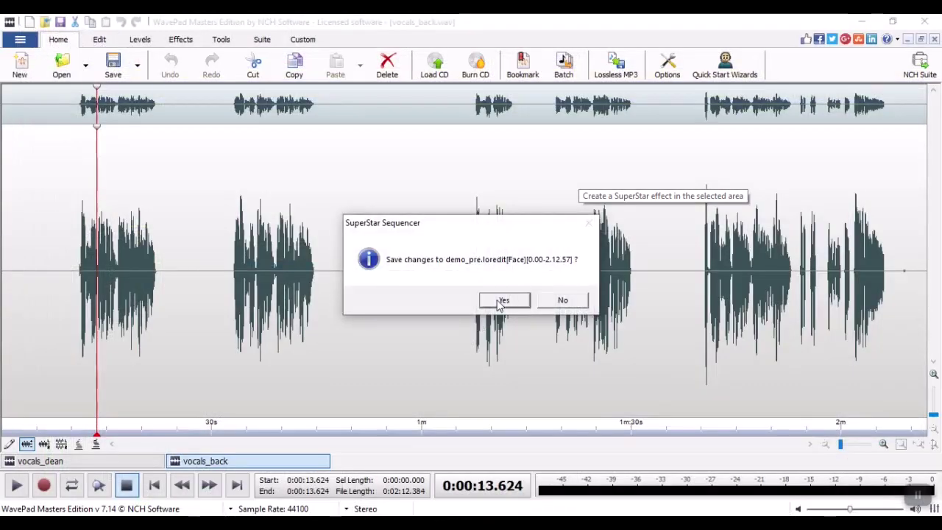
click(504, 301)
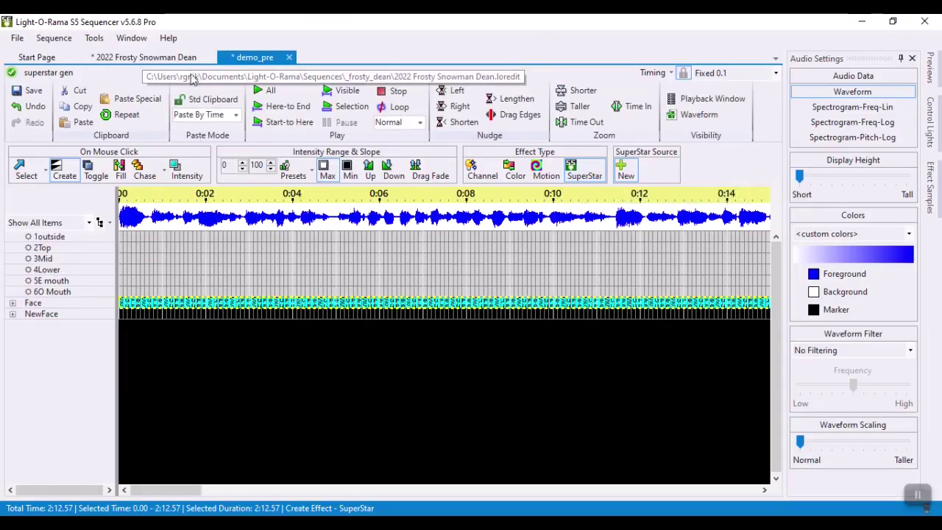
Open demo_post_dean.lms and upgrade it on the superstar gen preview, importing Track 1.
click(19, 39)
click(41, 68)
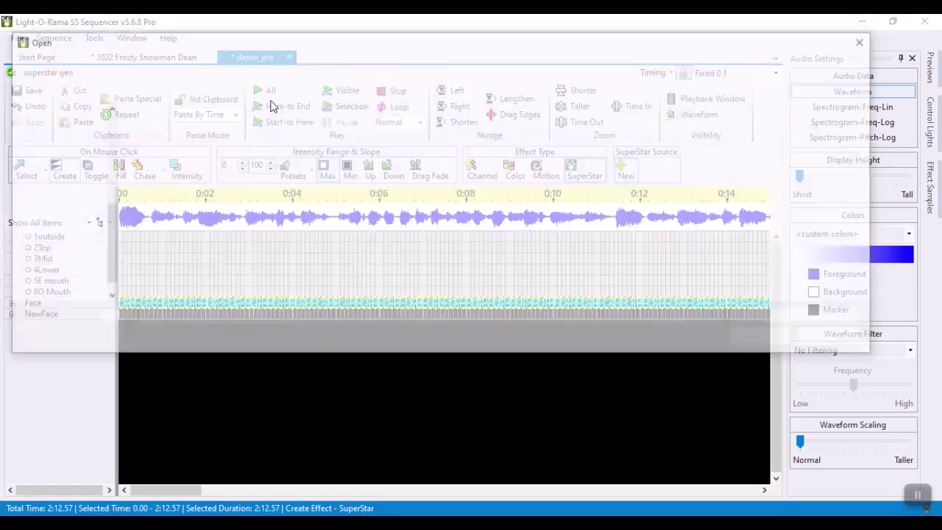
click(548, 148)
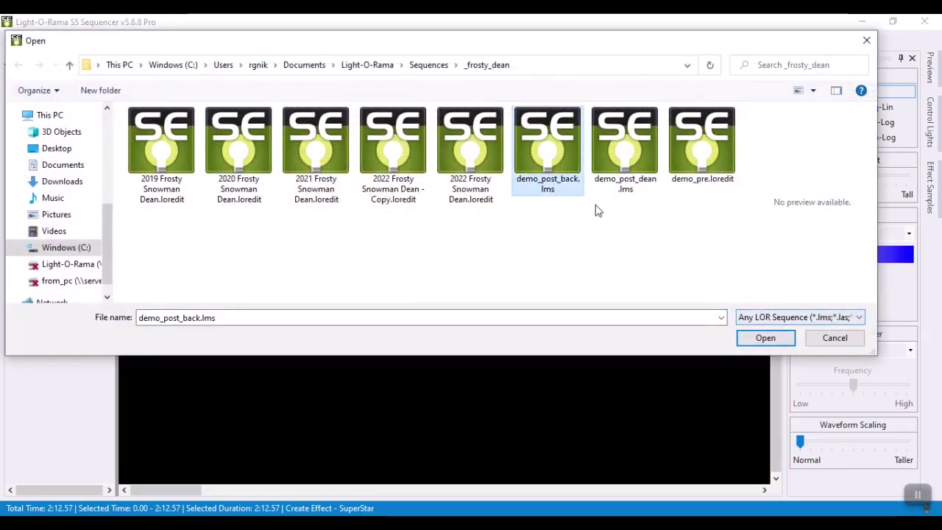
click(622, 151)
click(765, 338)
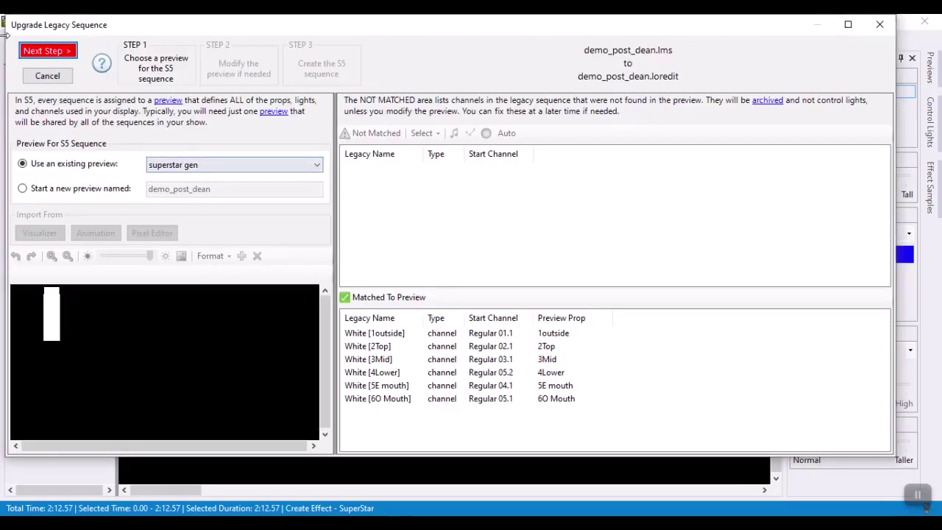
click(65, 53)
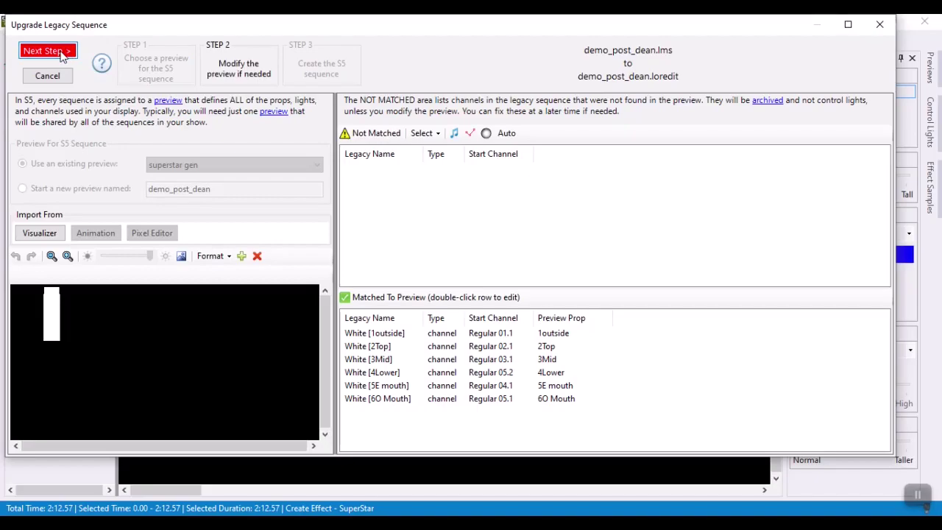
click(62, 53)
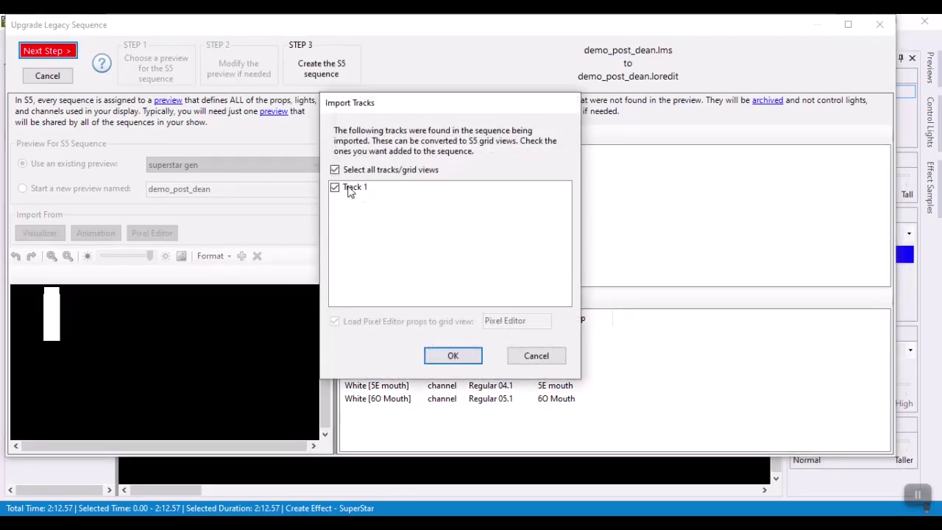
key(Return)
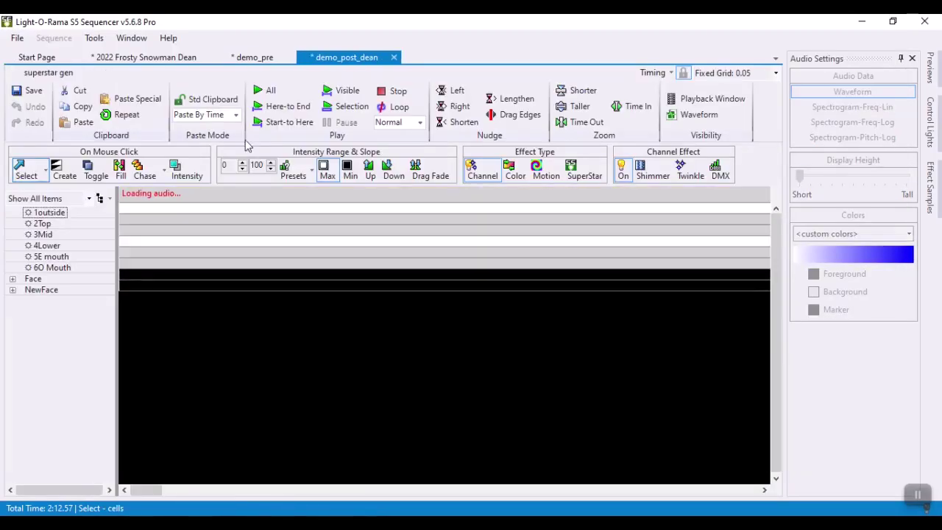
Select the demo_post_dean 2Top to 6O Mouth effects across the whole song, then show 2022 Frosty Snowman Dean.
click(109, 270)
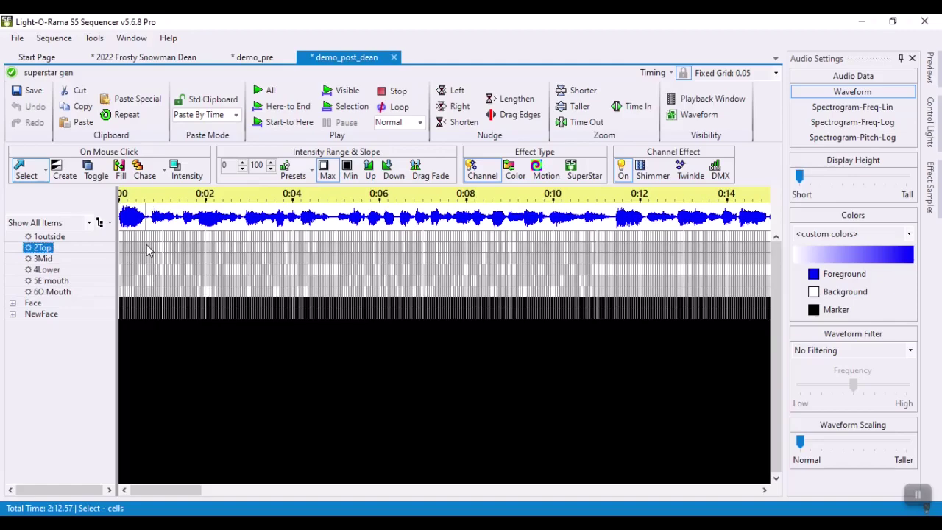
drag(147, 251, 151, 280)
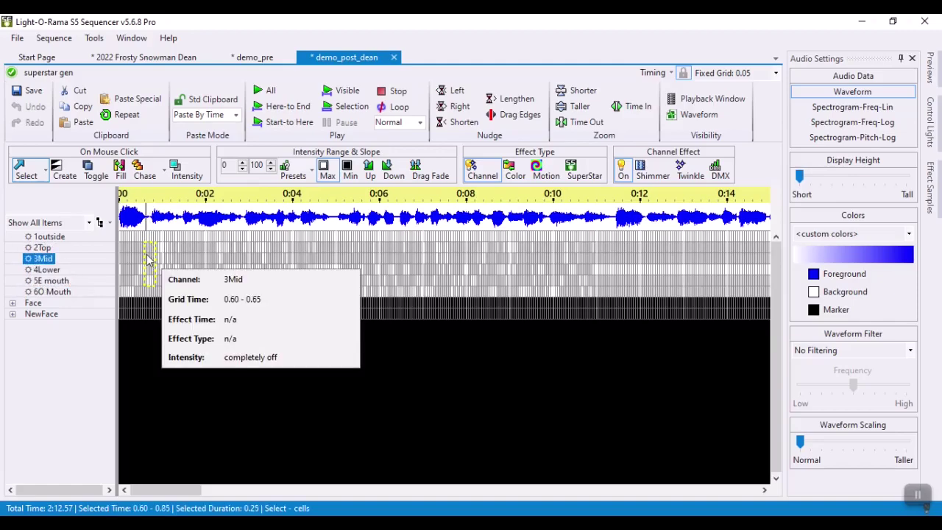
drag(134, 249, 164, 297)
key(ctrl+a)
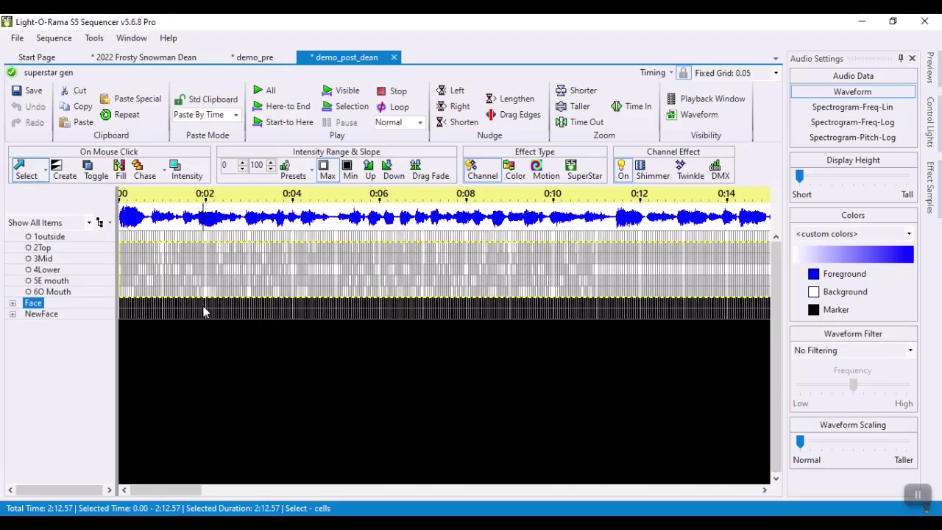
click(144, 58)
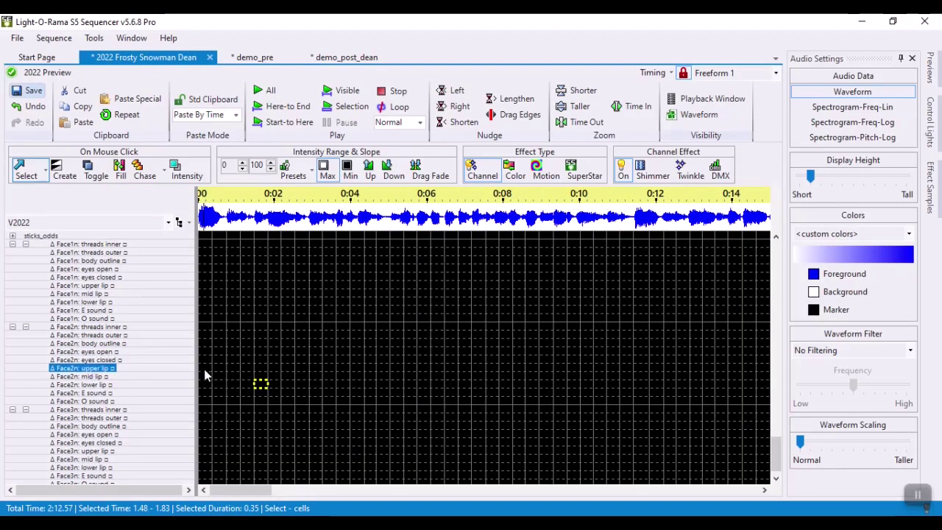
Paste the copied face effects into the Face2n upper lip row from the song's start.
click(205, 368)
double_click(203, 370)
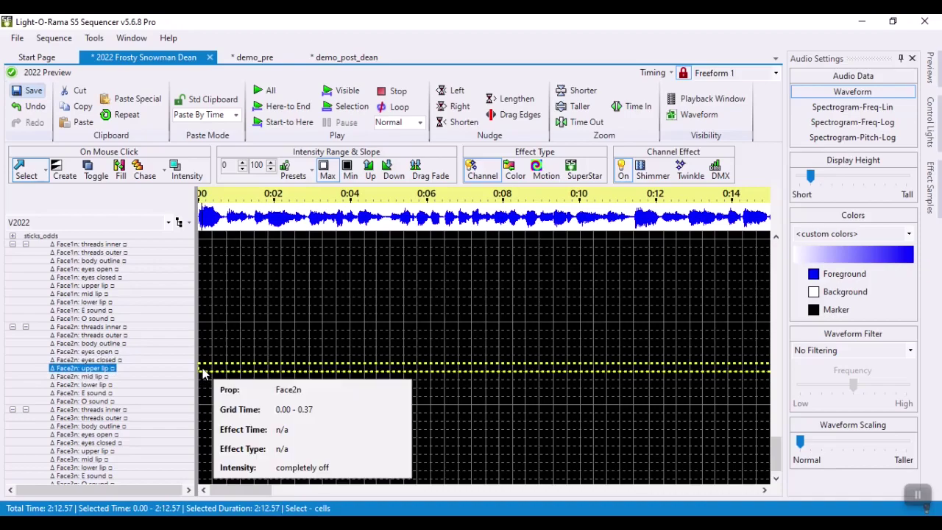
key(ctrl+v)
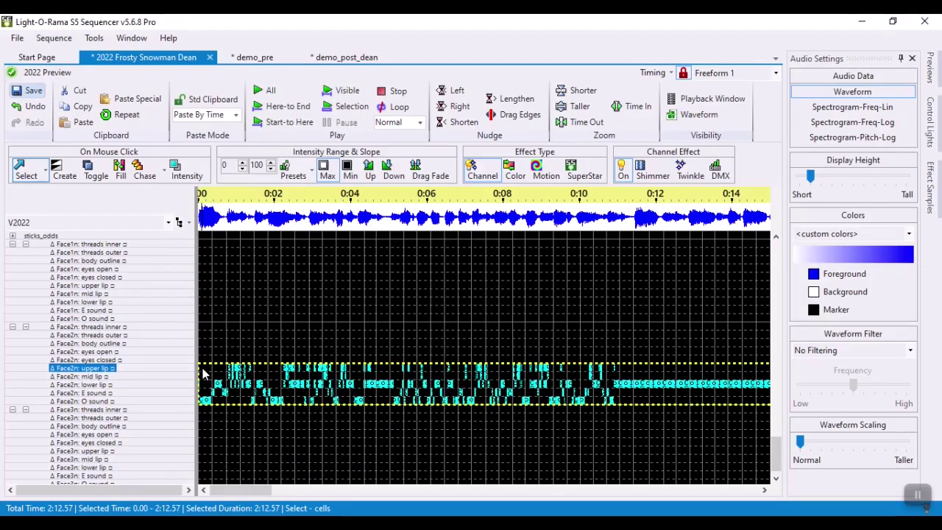
Play the sequence in the preview, then stop playback and close the preview.
key(F5)
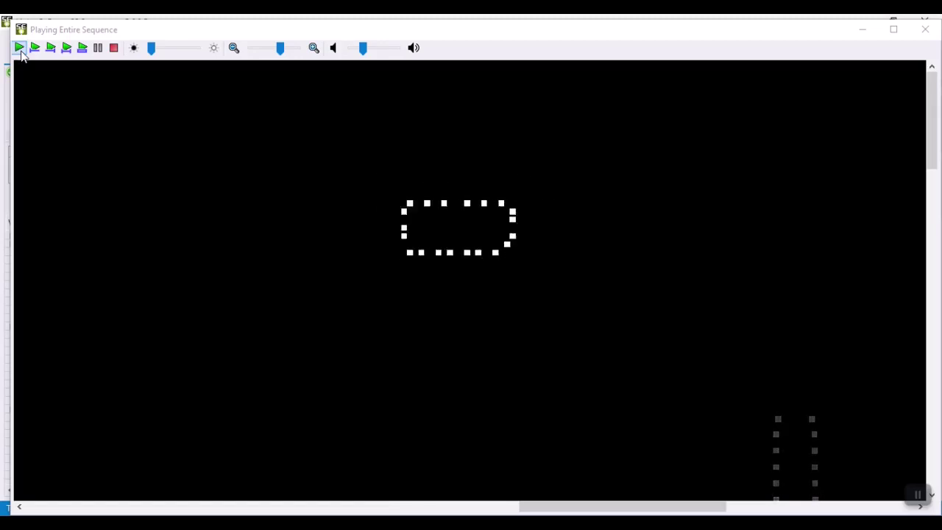
click(114, 49)
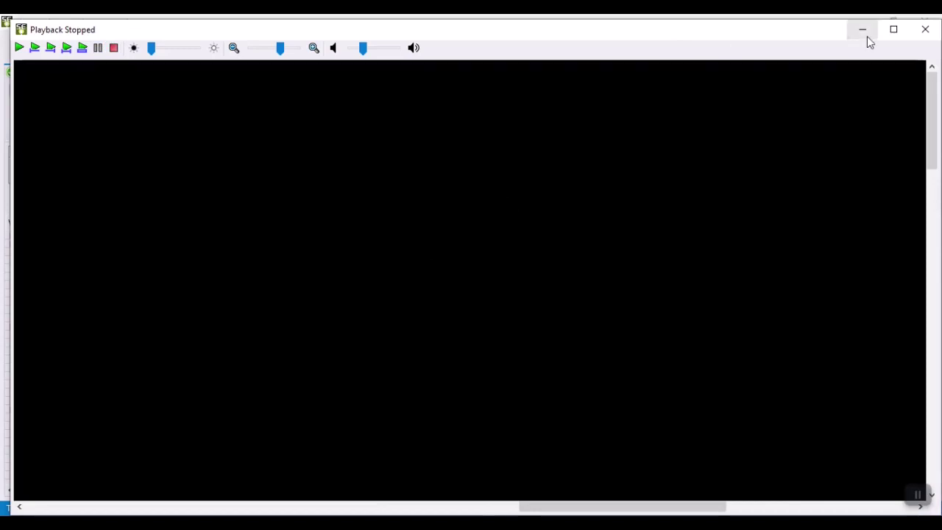
click(925, 30)
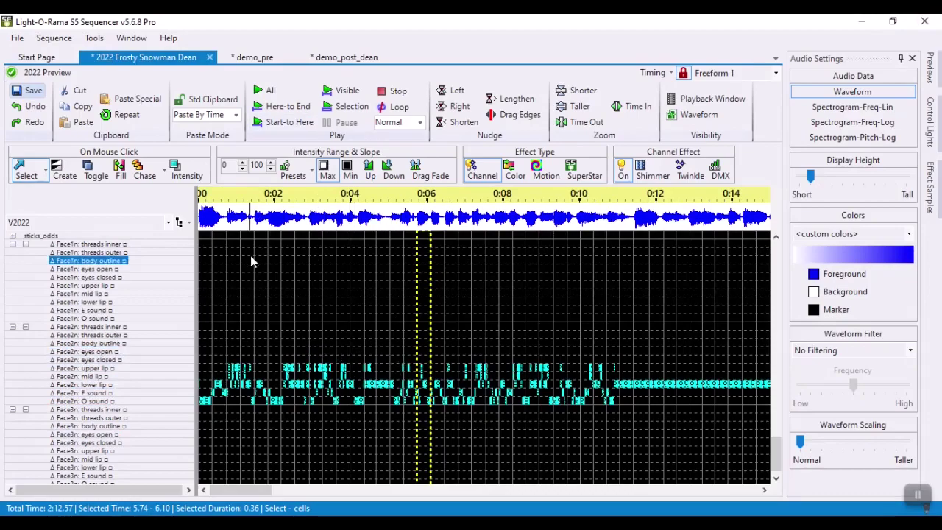
Open demo_post_back.lms and upgrade it on the superstar gen preview, importing Track 1.
click(16, 42)
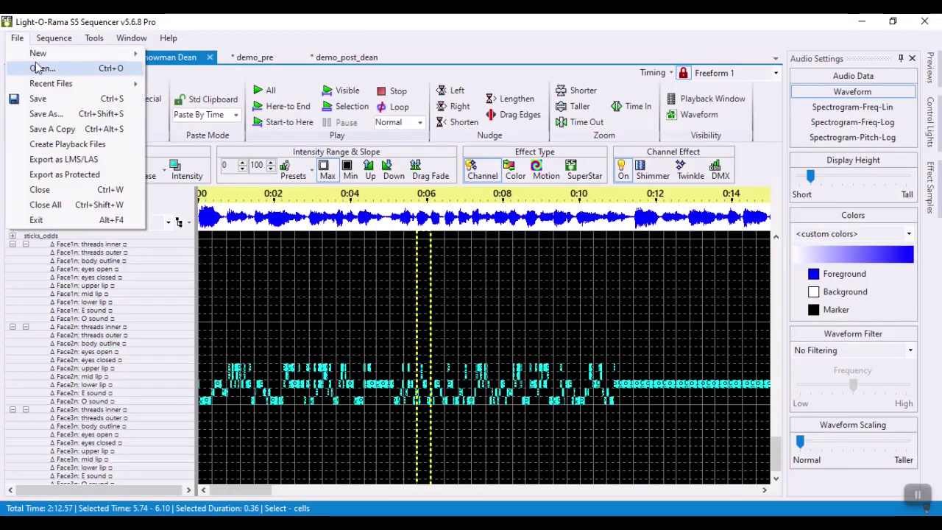
click(39, 69)
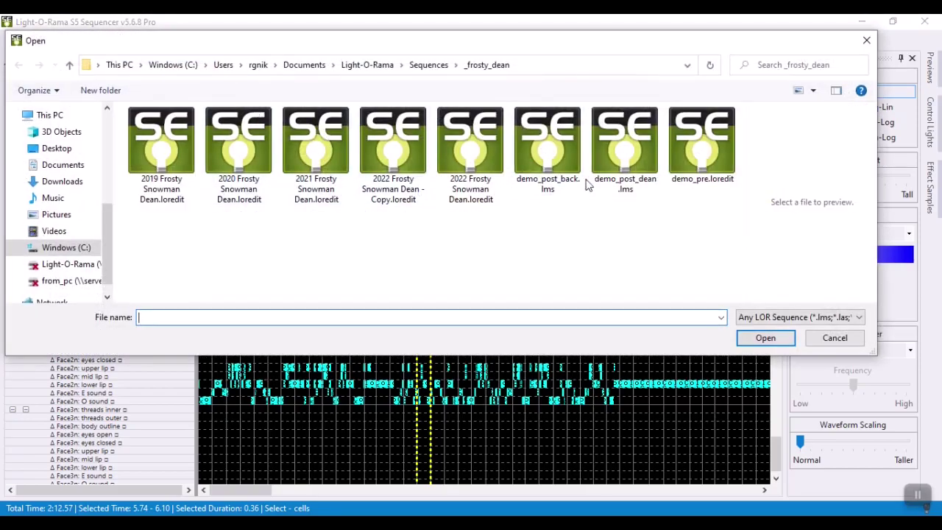
double_click(551, 151)
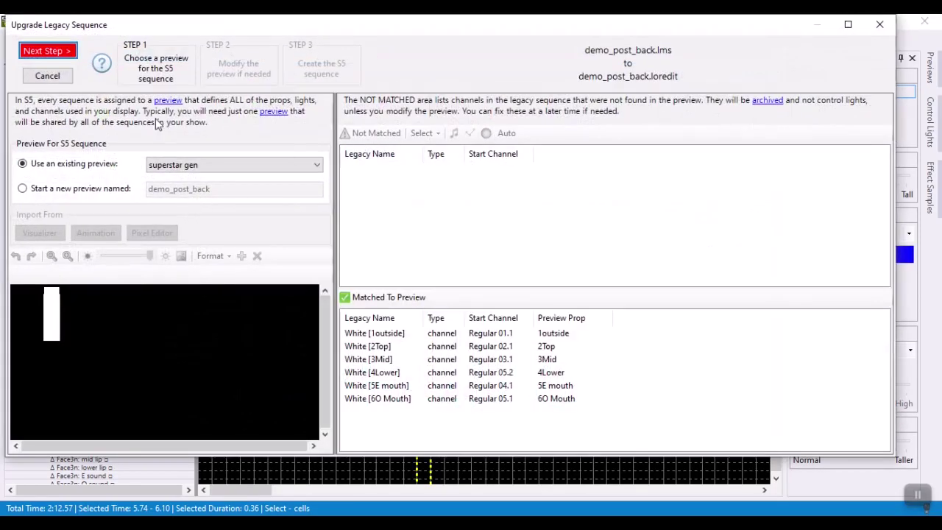
click(40, 48)
click(41, 48)
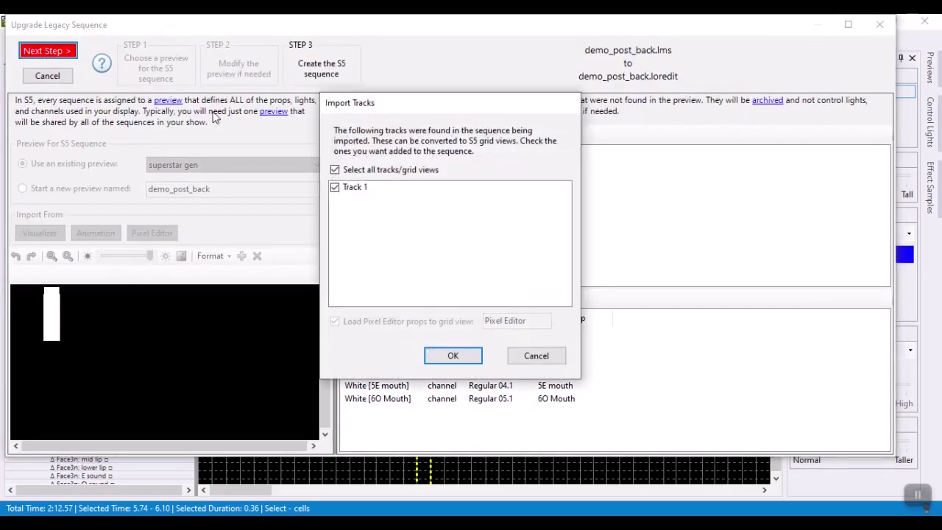
click(346, 193)
click(454, 354)
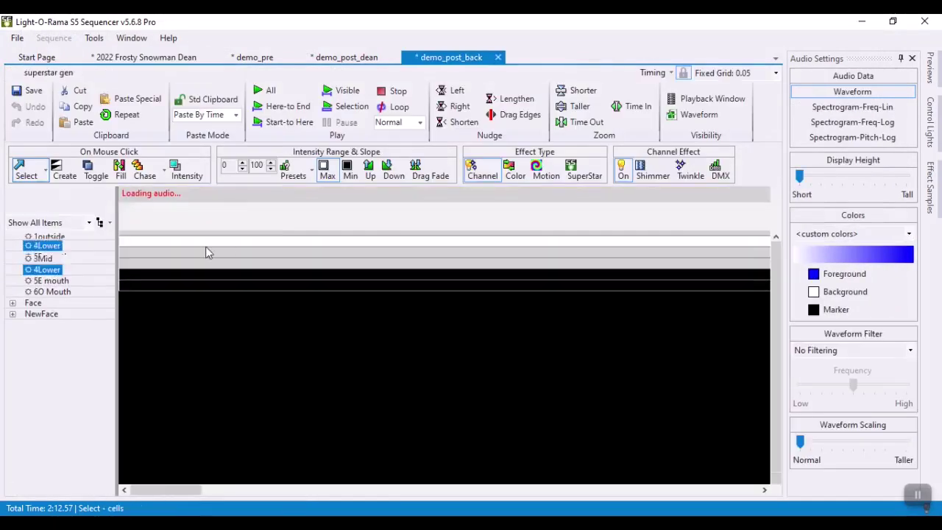
Select the demo_post_back 2Top to 6O Mouth effects for the whole song and return to 2022 Frosty Snowman Dean.
drag(137, 248, 154, 295)
key(ctrl+a)
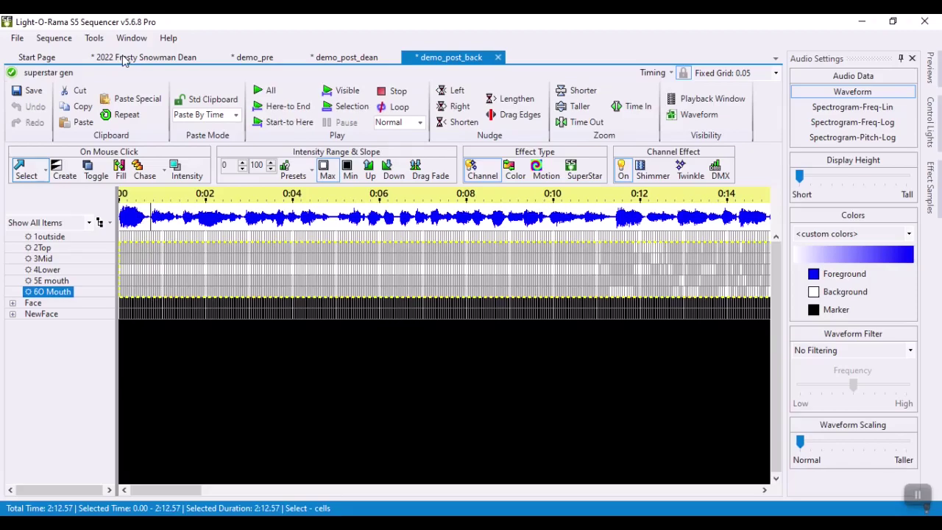
click(124, 57)
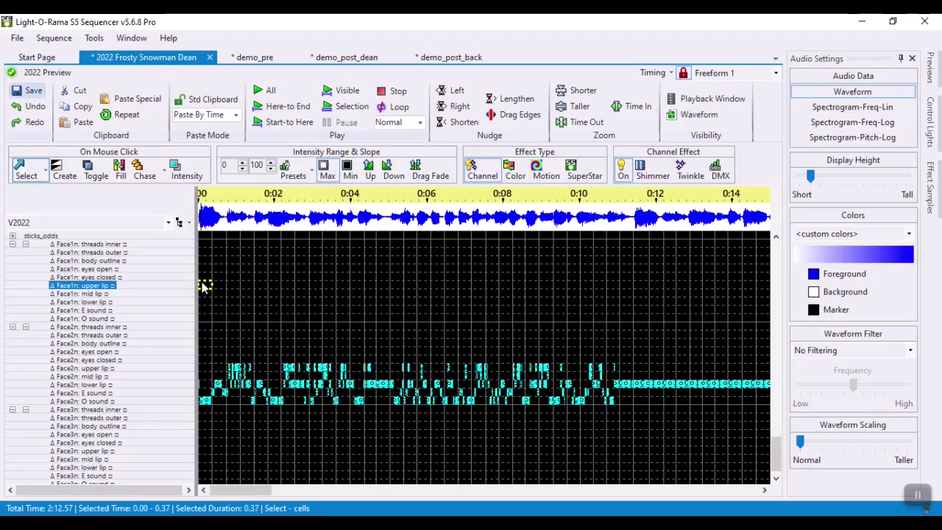
Paste the copied face sequence into the Face1n and Face3n upper lip rows from 0:00.
double_click(204, 287)
key(ctrl+v)
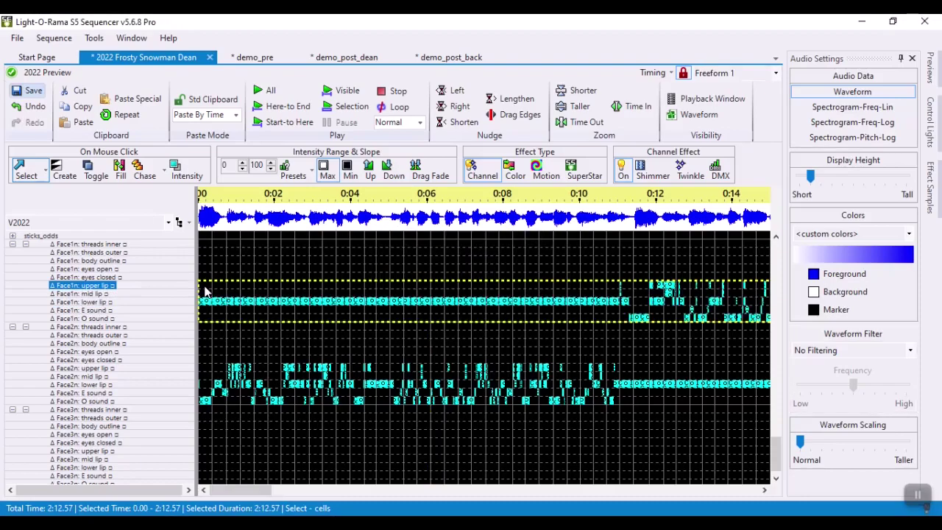
click(207, 452)
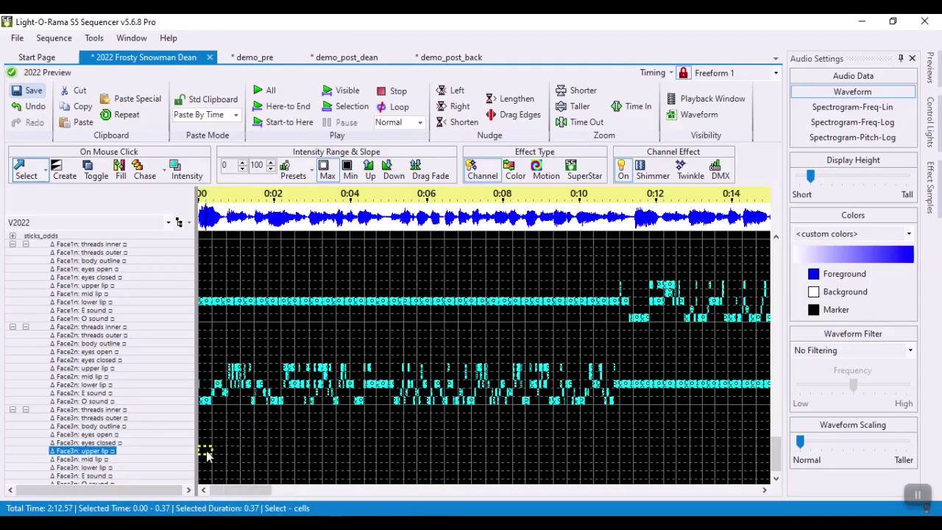
key(ctrl+v)
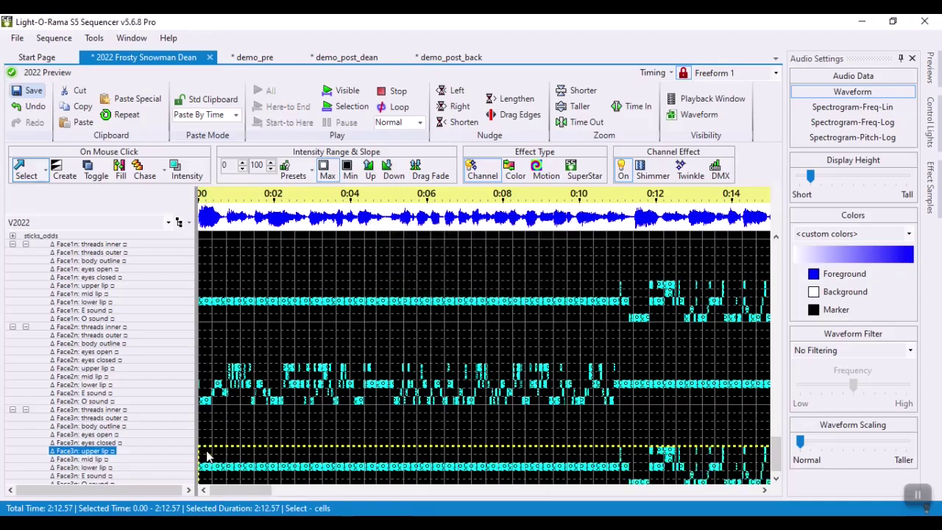
Preview the full sequence playback, then stop it and close the preview window.
key(F5)
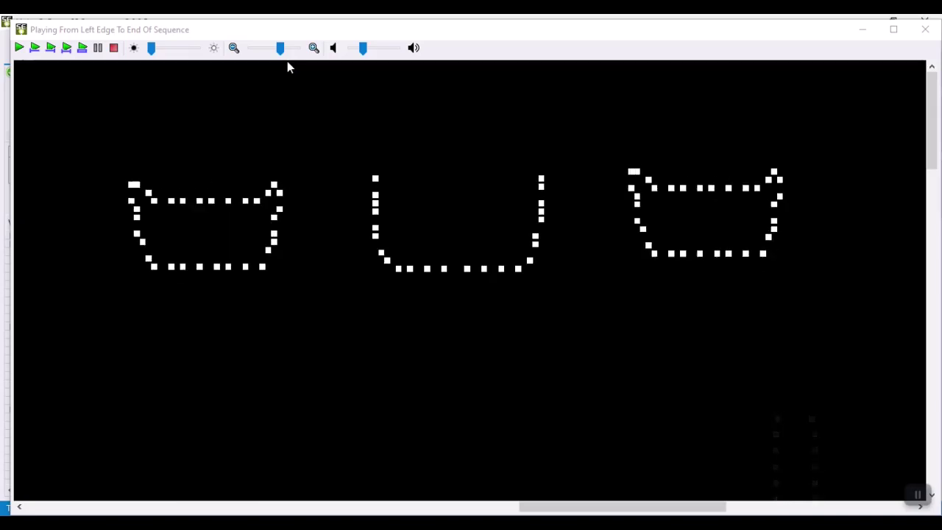
click(113, 47)
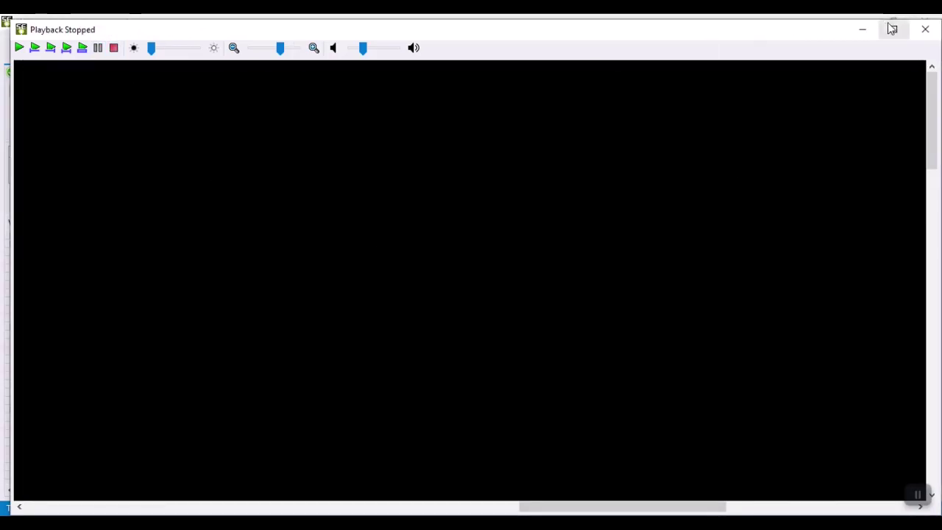
click(924, 29)
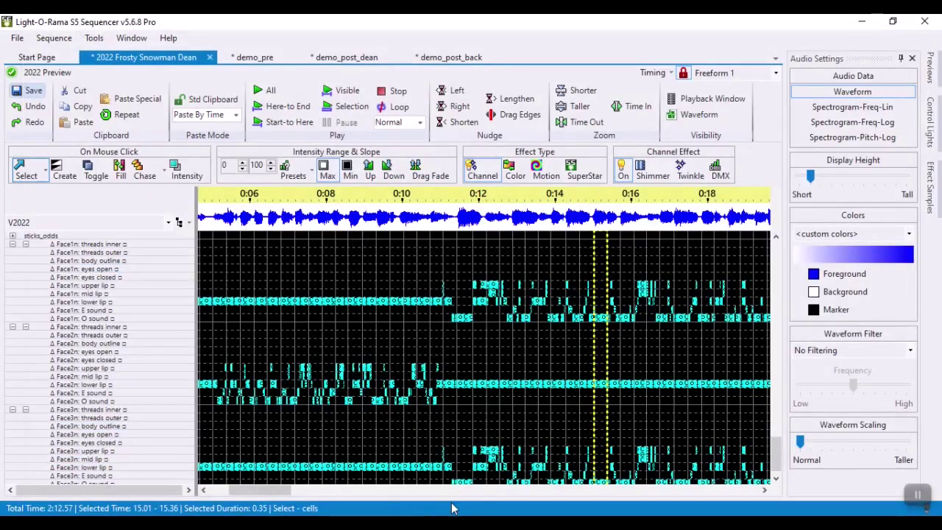
Scroll back to the start and select the entire Face1n threads inner row across 2:12.57.
click(293, 492)
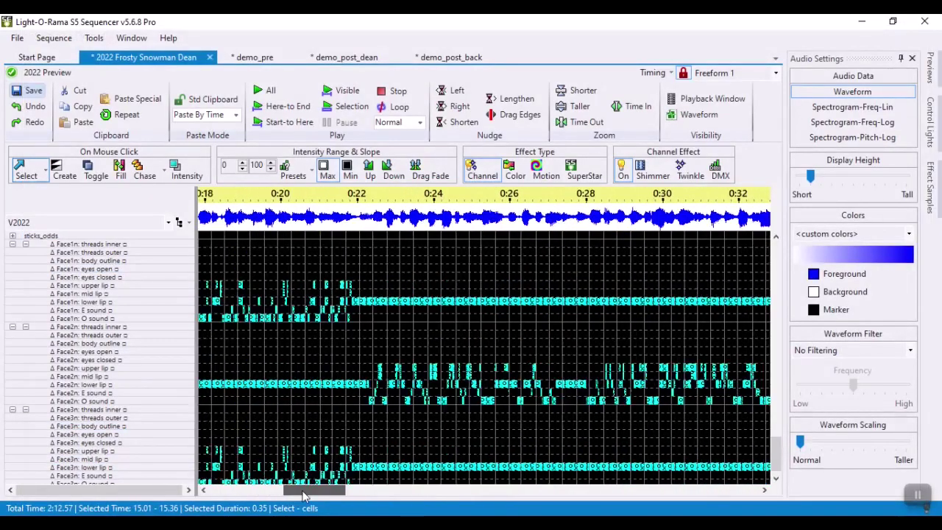
drag(287, 495, 218, 497)
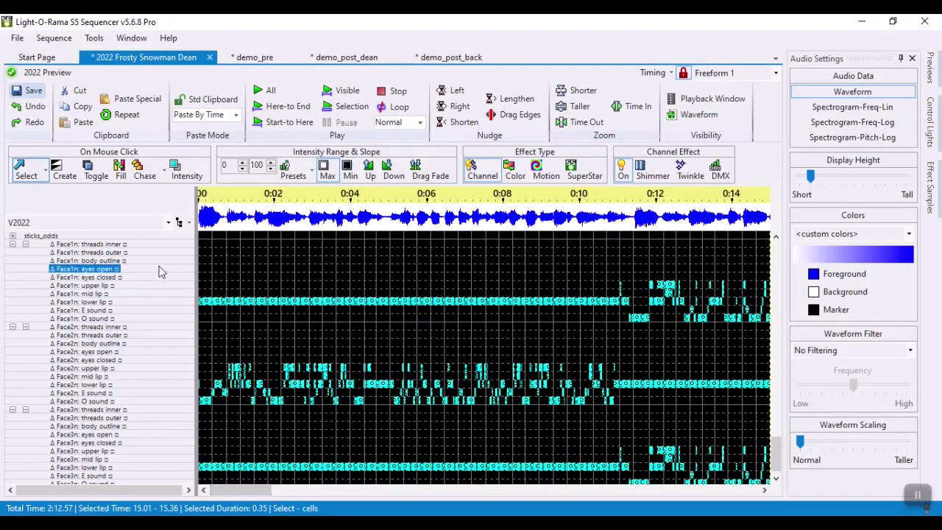
click(111, 252)
key(Up)
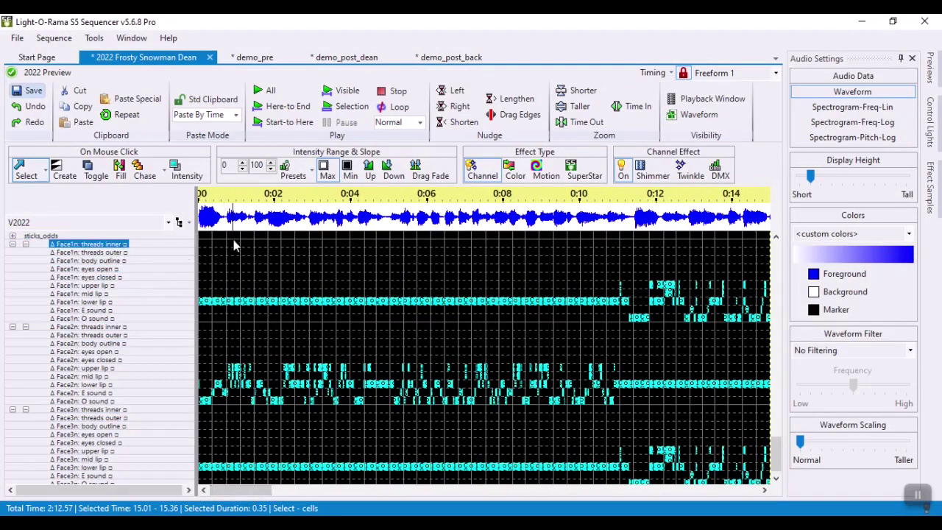
key(Down)
key(Down)
key(Down)
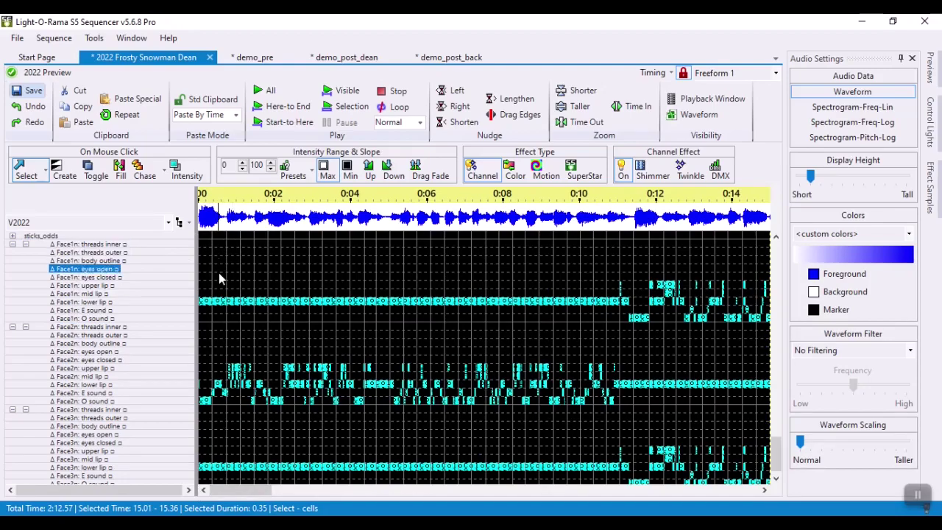
key(Down)
key(Up)
mouse_move(221, 279)
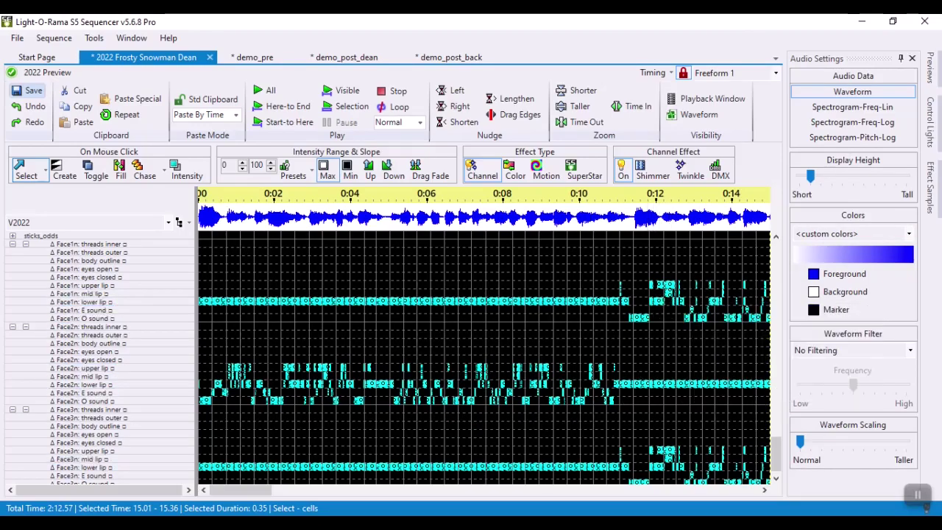
mouse_move(248, 492)
mouse_down()
mouse_move(293, 495)
mouse_move(263, 496)
mouse_up()
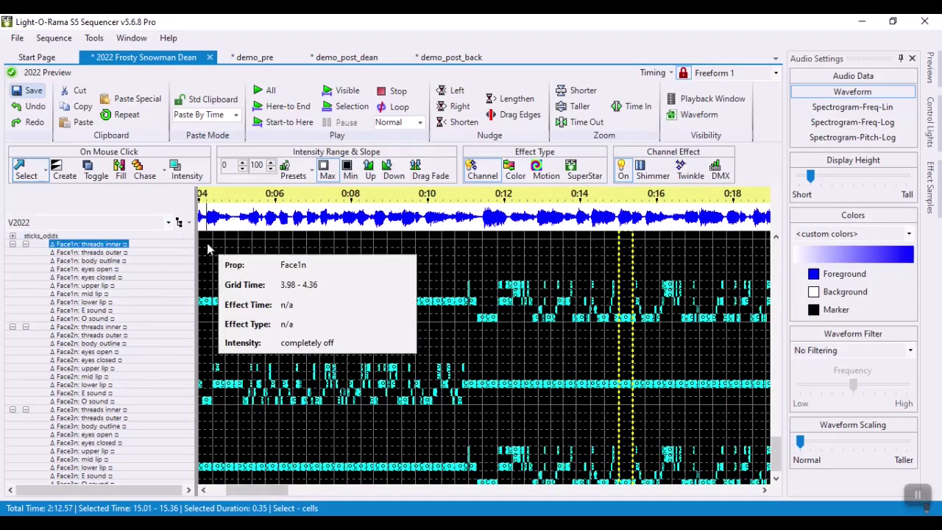
click(153, 245)
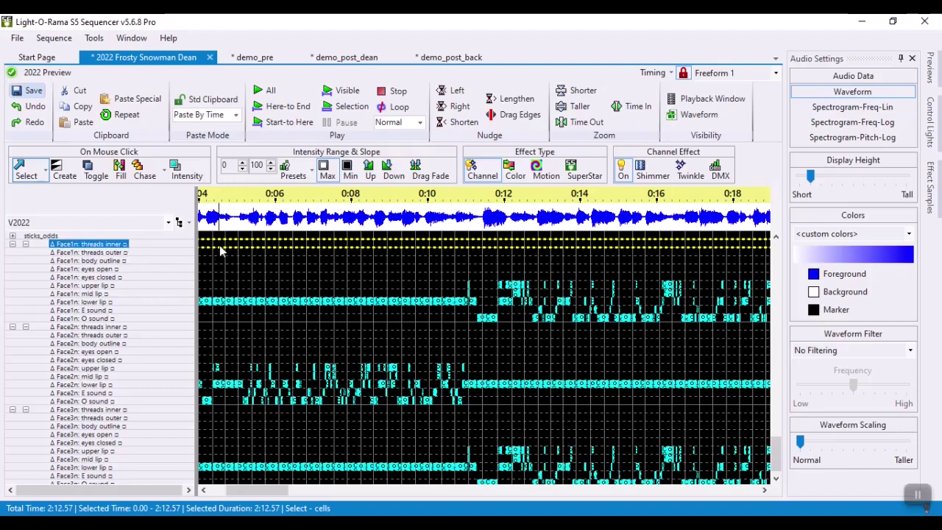
Generate a Twinkle left-side motion effect across the whole Face1n threads inner row.
key(m)
click(89, 271)
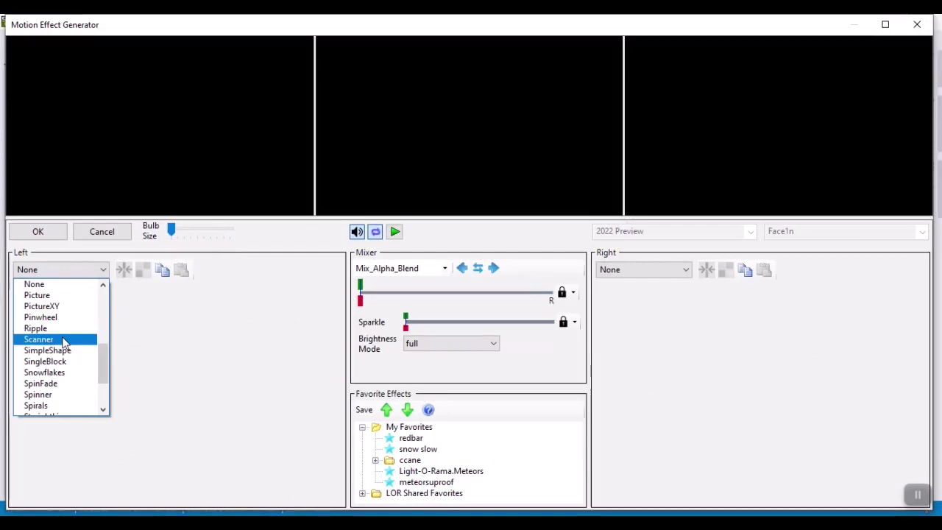
drag(104, 381, 102, 408)
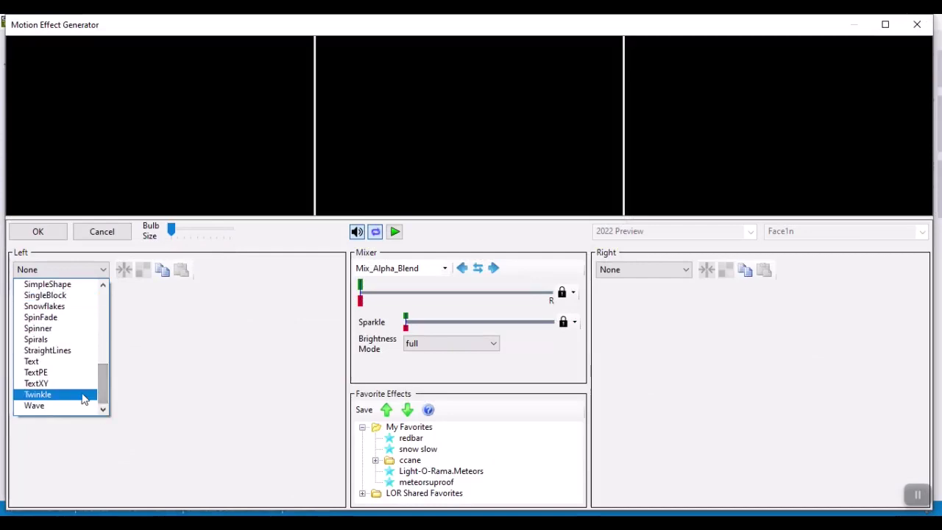
click(84, 393)
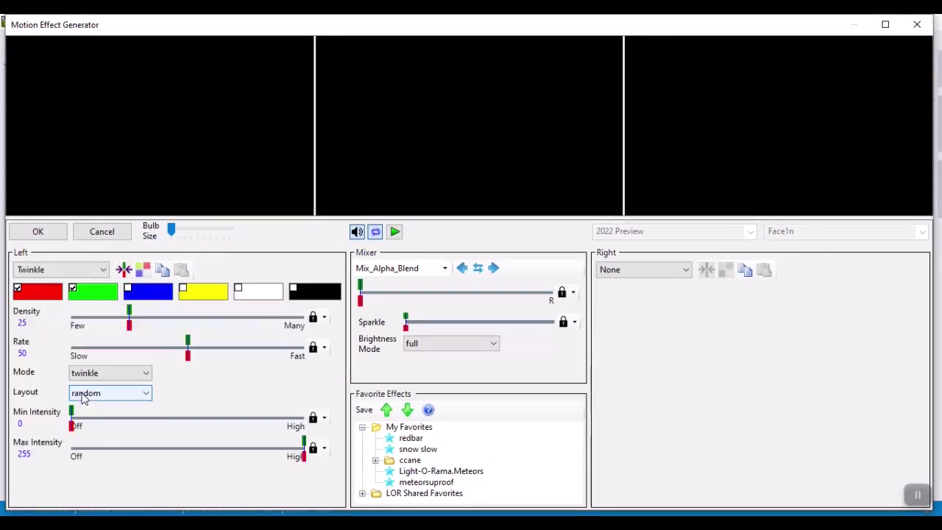
click(48, 232)
mouse_move(503, 313)
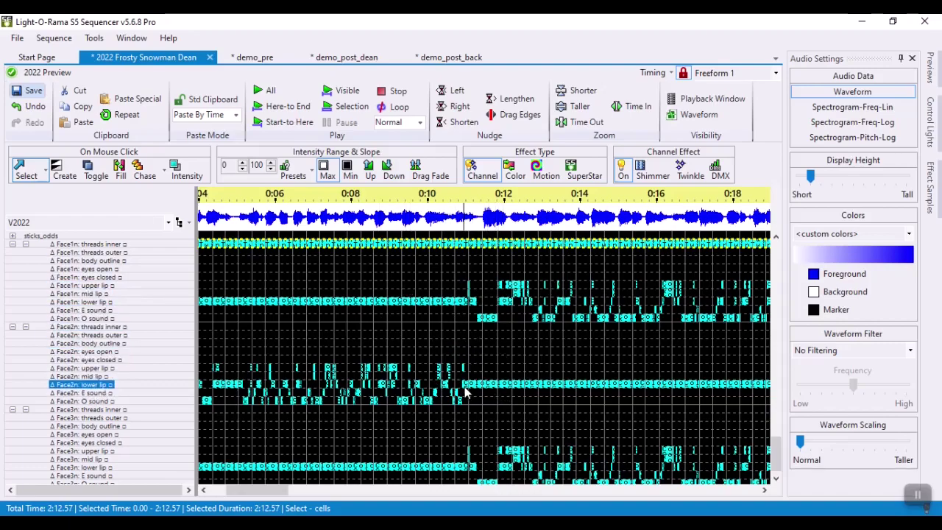
Select cells on the Face2n and Face1n lower lip rows, then undo the last edit.
drag(454, 384, 508, 386)
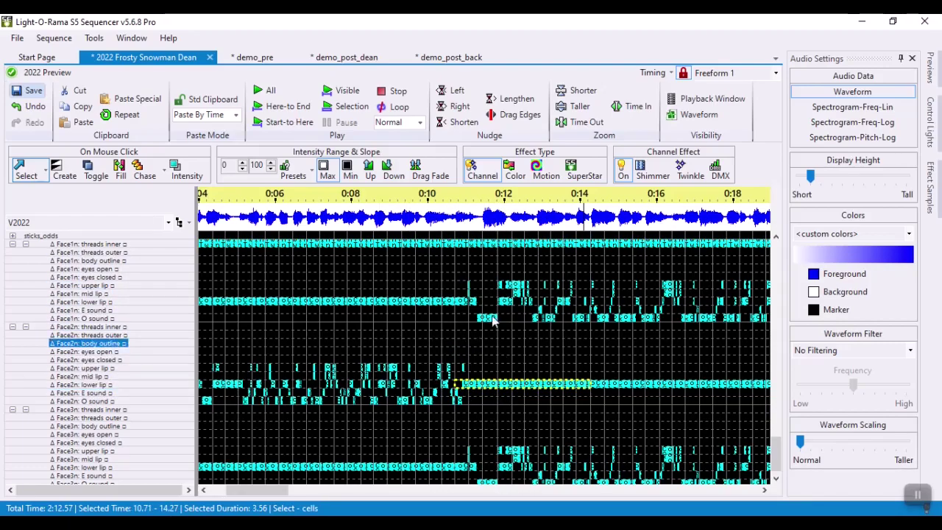
click(269, 303)
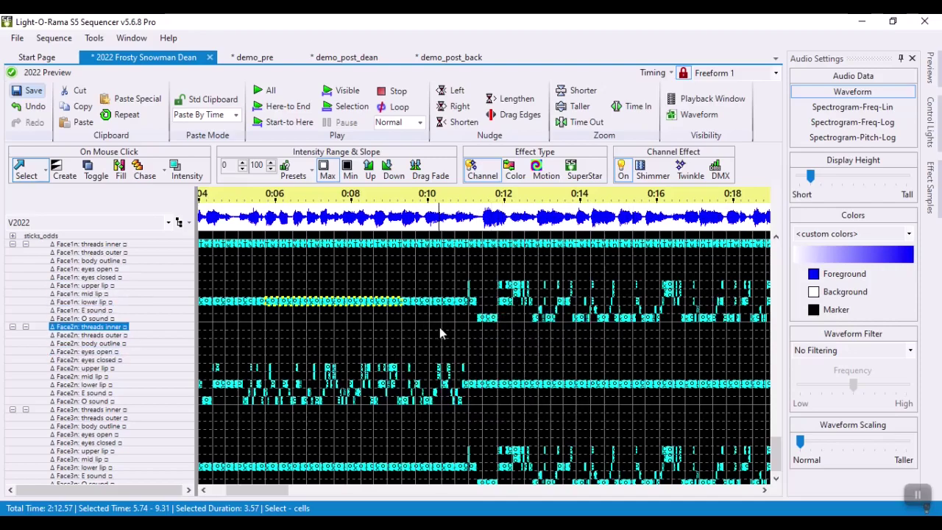
mouse_move(441, 333)
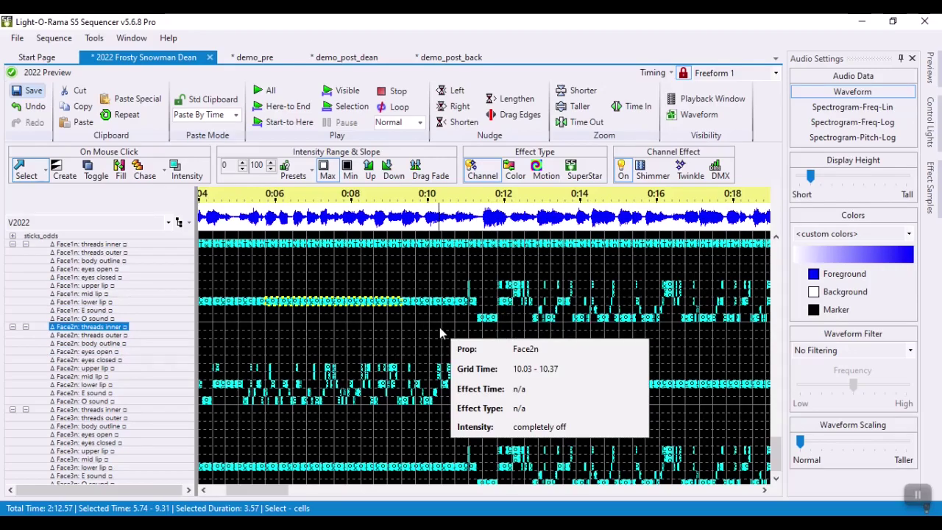
key(space)
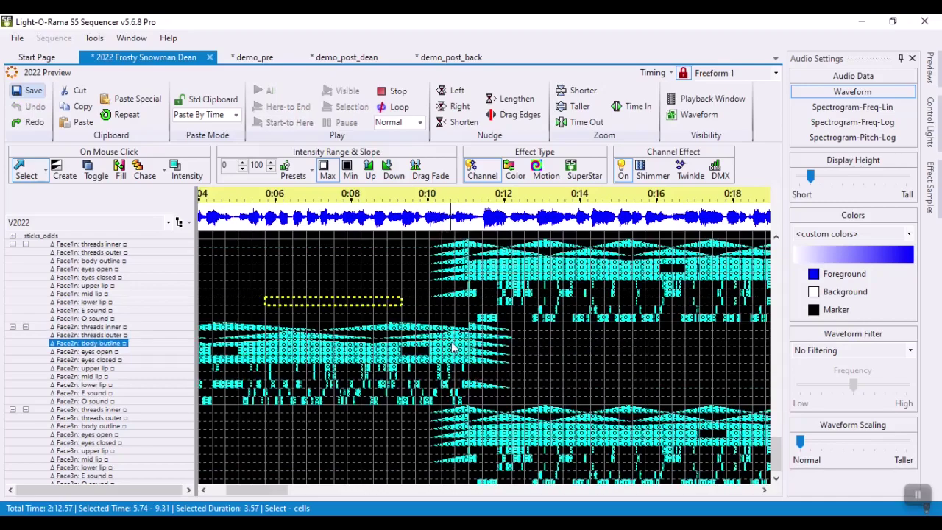
mouse_move(455, 360)
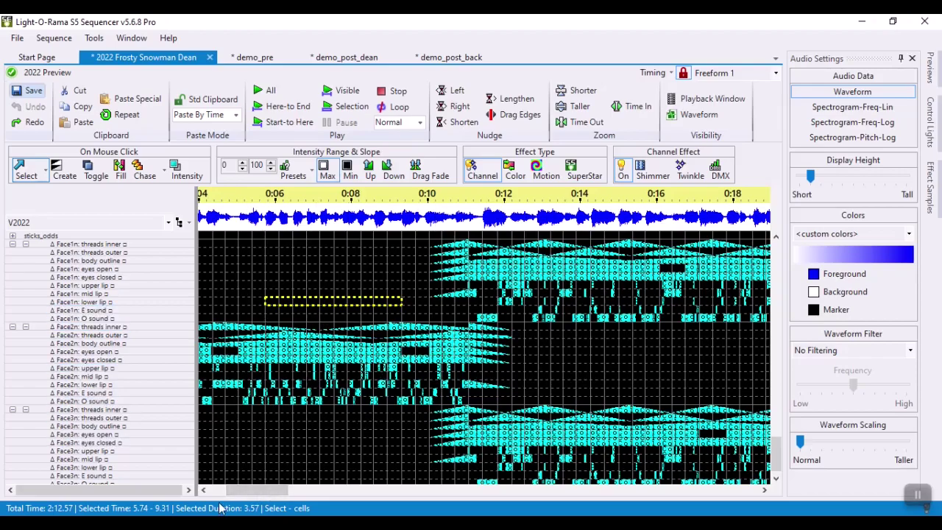
mouse_move(243, 491)
mouse_down()
mouse_move(270, 495)
mouse_move(241, 495)
mouse_up()
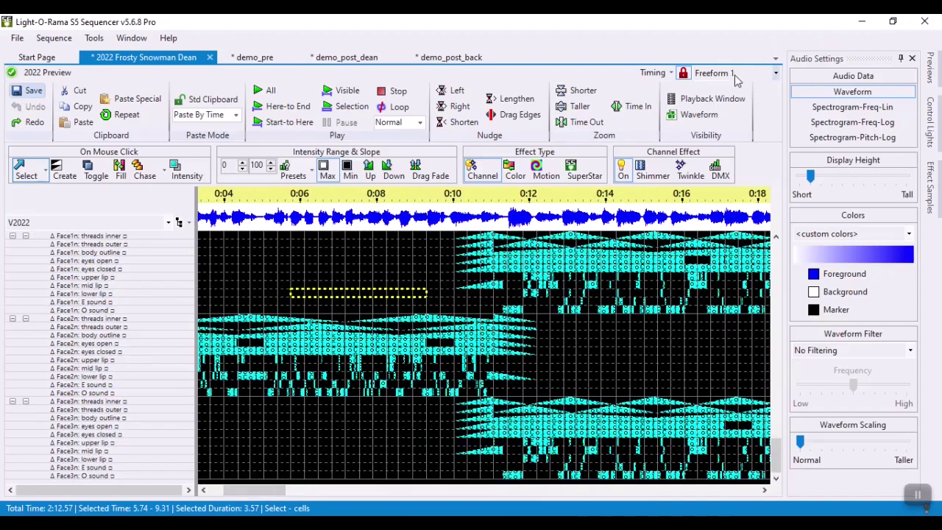
click(713, 98)
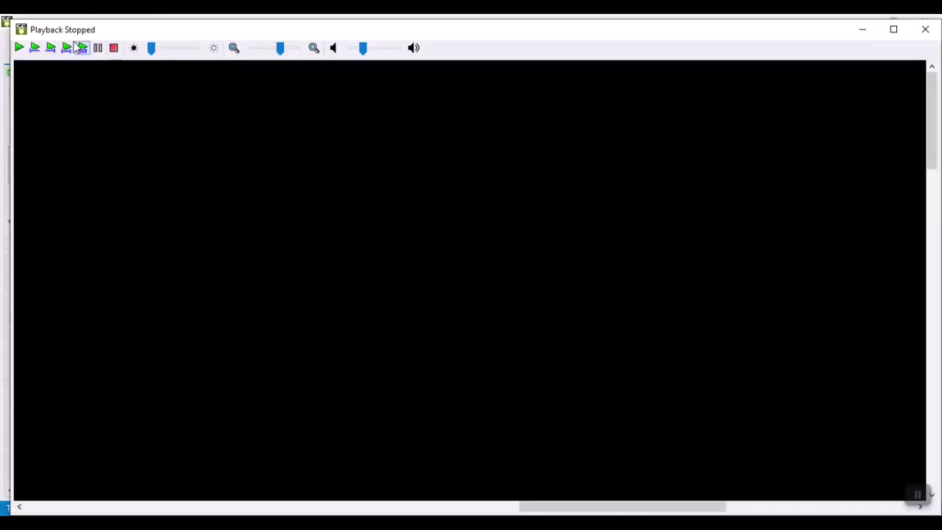
click(19, 48)
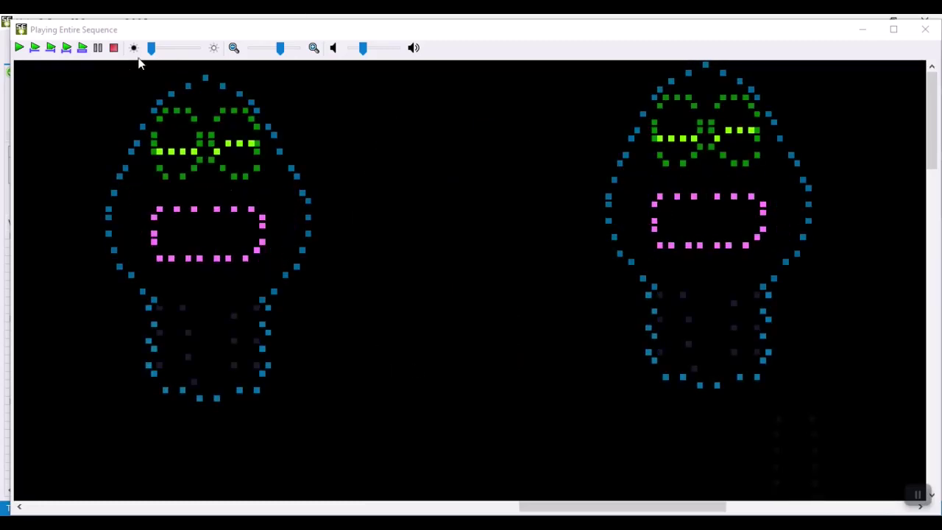
click(114, 49)
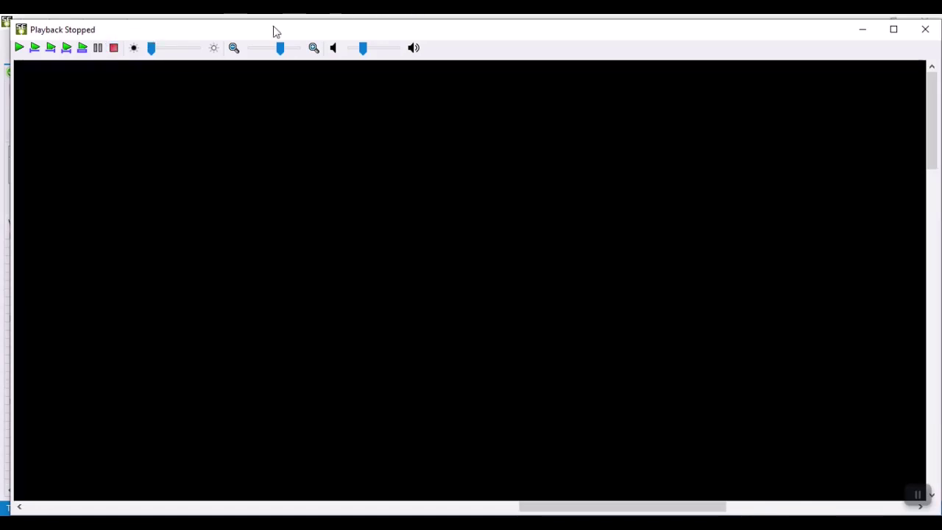
click(925, 28)
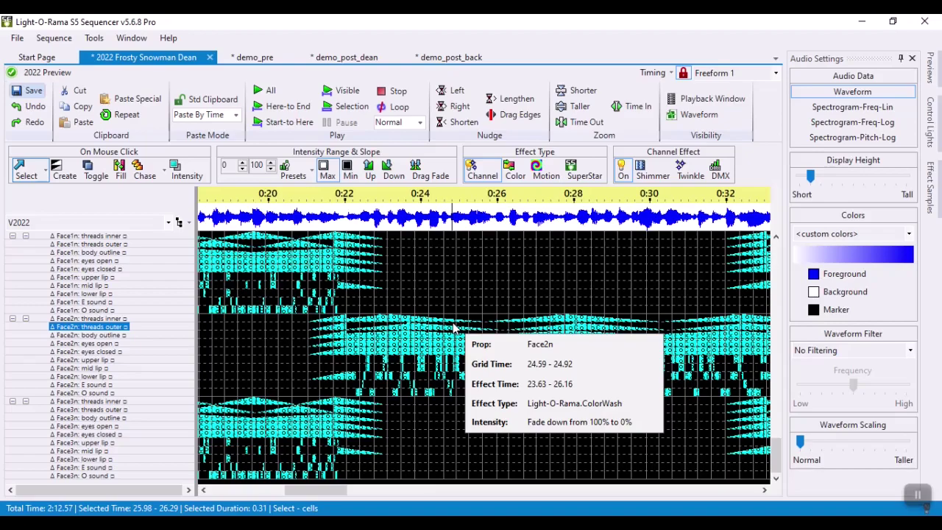